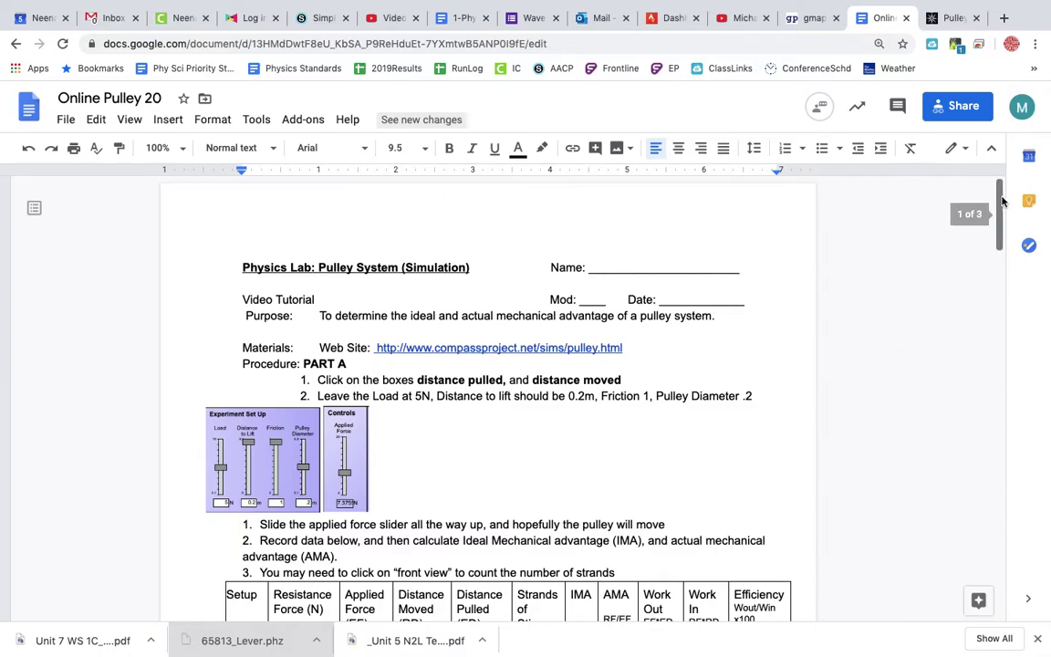
Step: Scroll the pulley lab worksheet slightly, then switch to the Pulley Simulation page
scroll(1003, 211, down, 2)
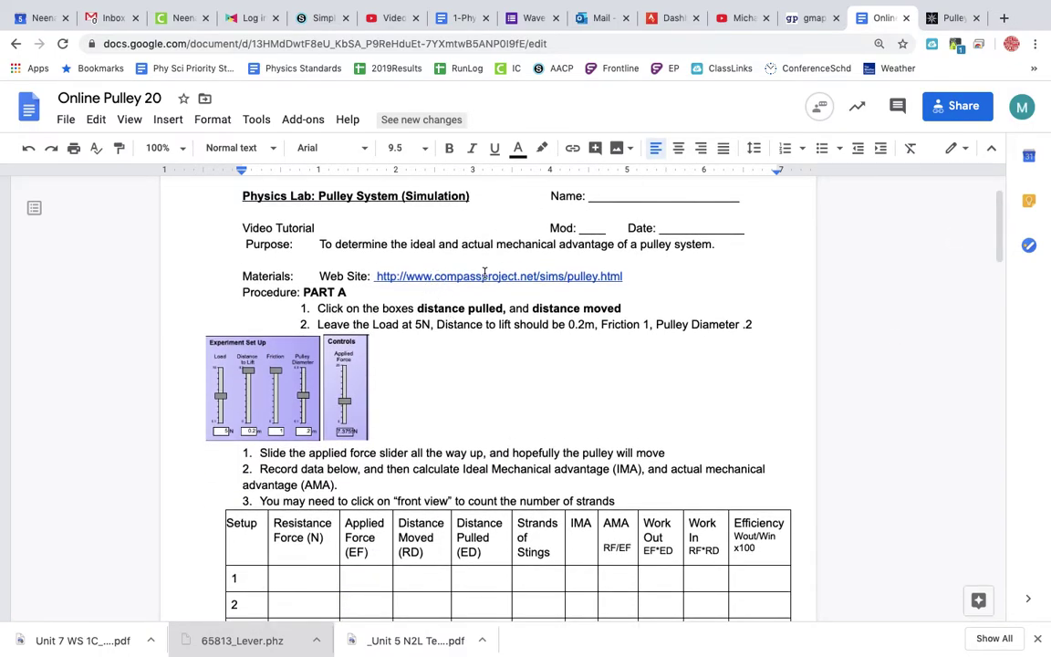
click(950, 19)
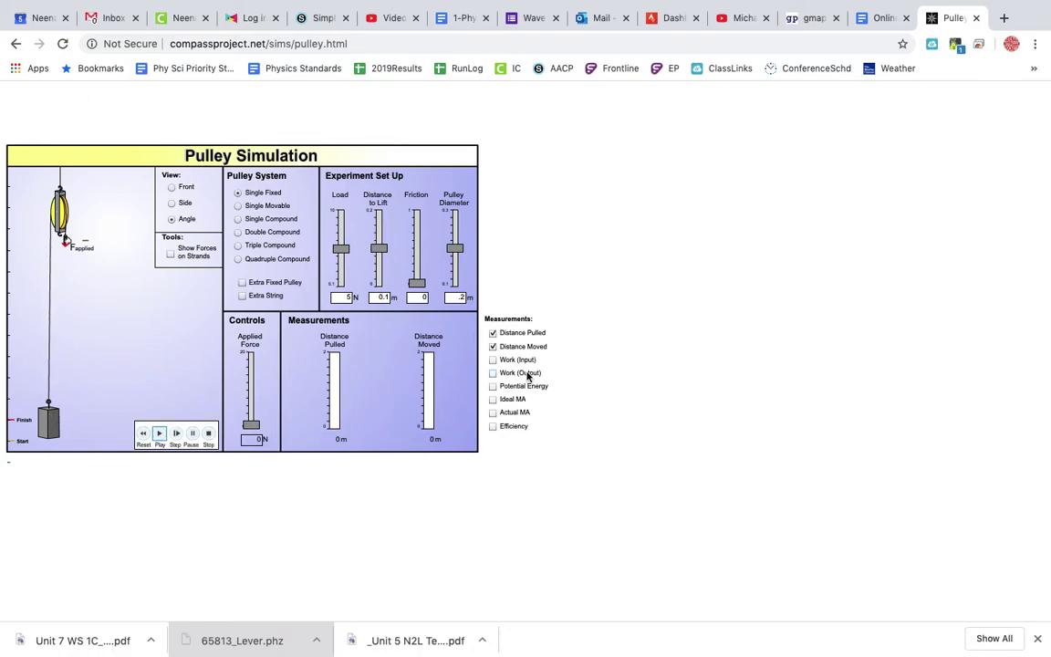
Step: Hide Distance Pulled and Distance Moved, preview Single Movable through Quadruple Compound, then reselect Single Fixed
click(493, 333)
click(492, 346)
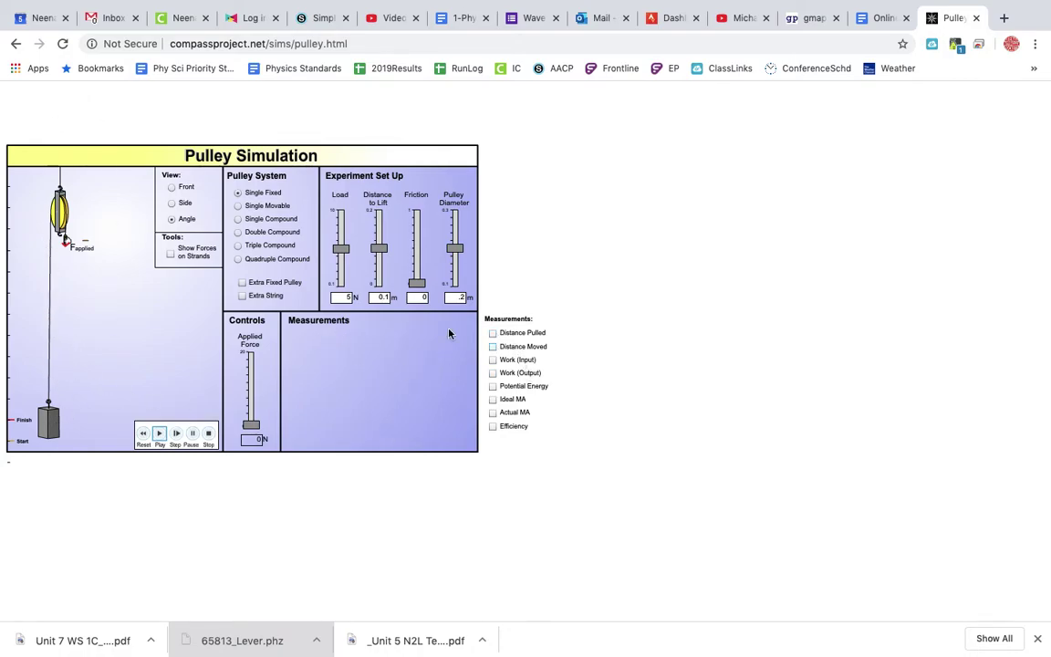
click(238, 205)
click(239, 219)
click(239, 232)
click(239, 245)
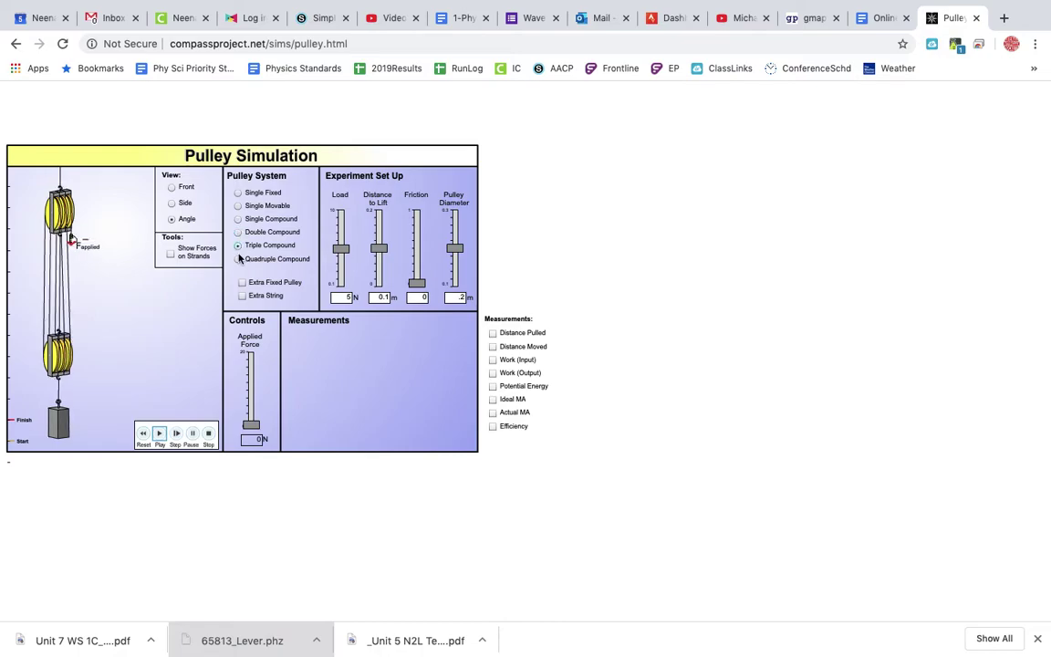
click(239, 259)
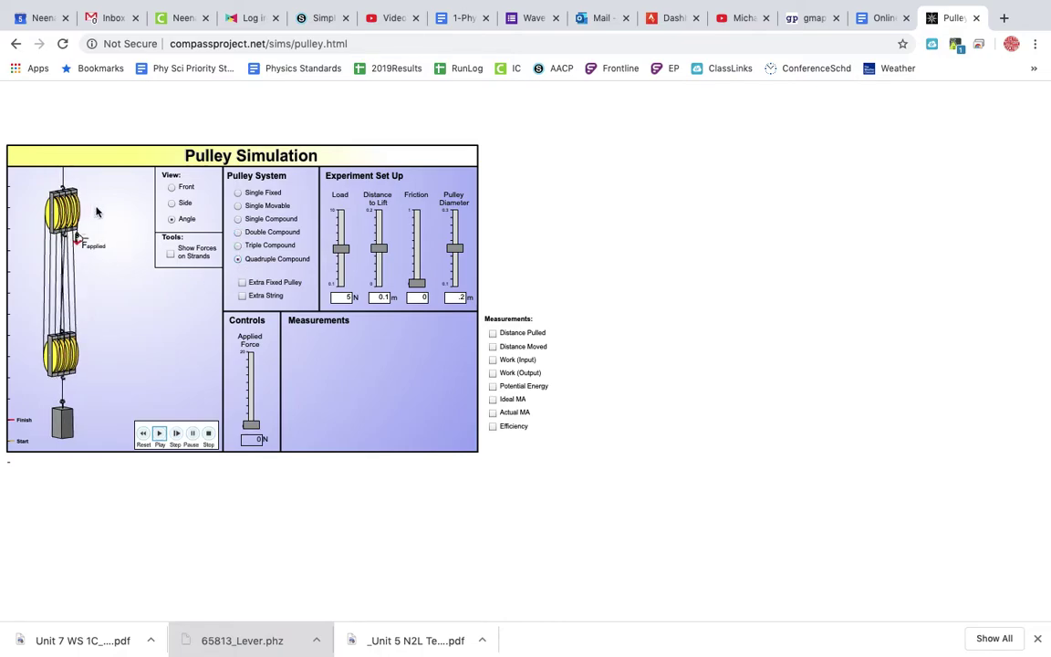
click(239, 193)
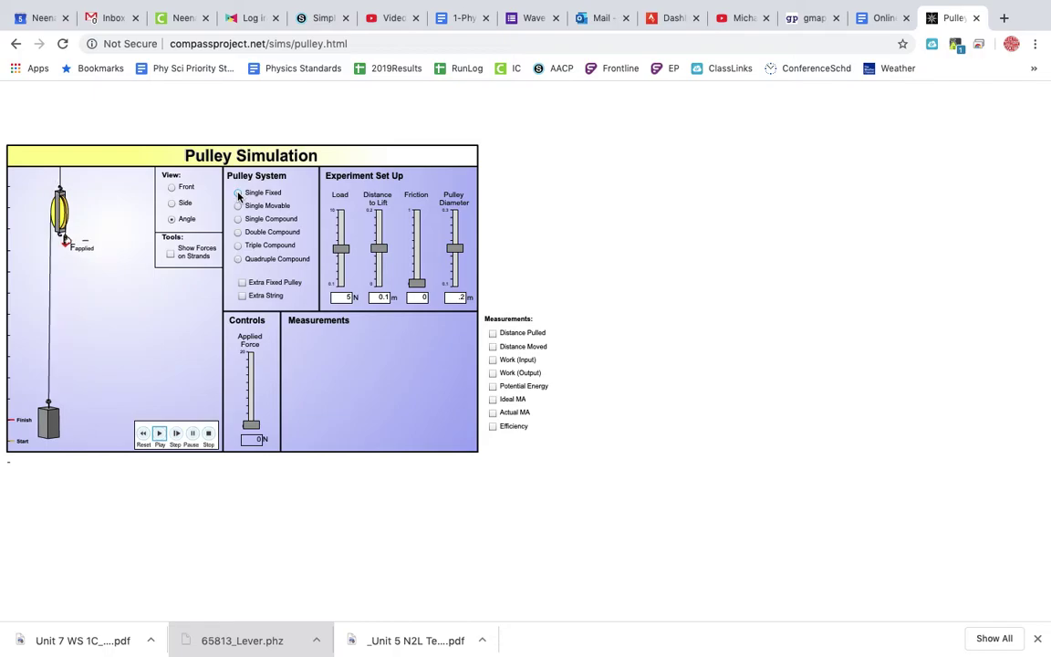
click(875, 18)
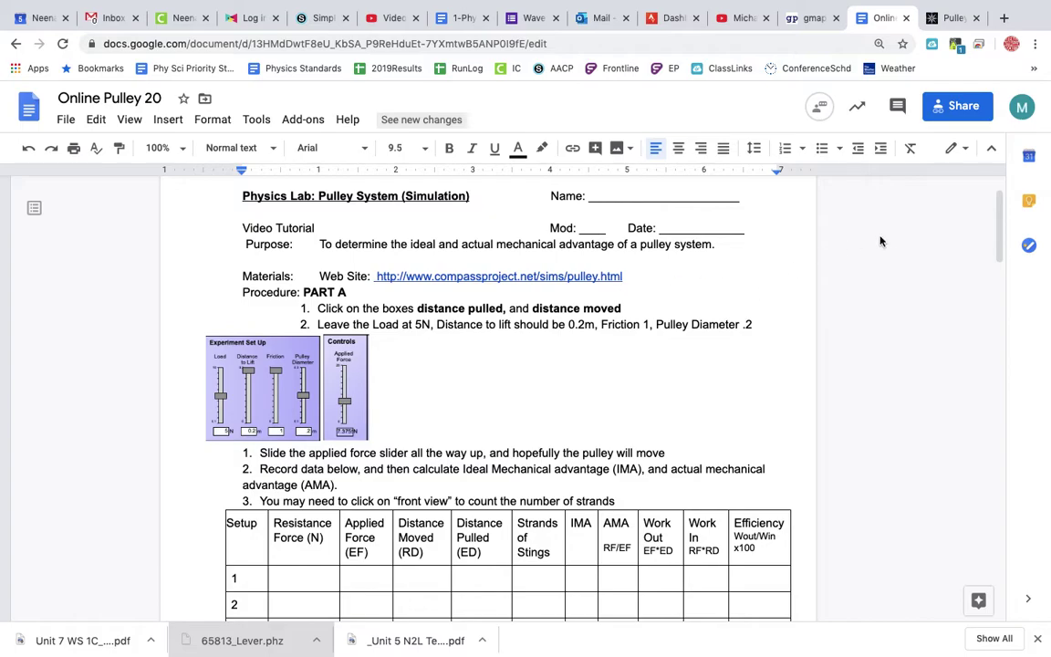
click(950, 18)
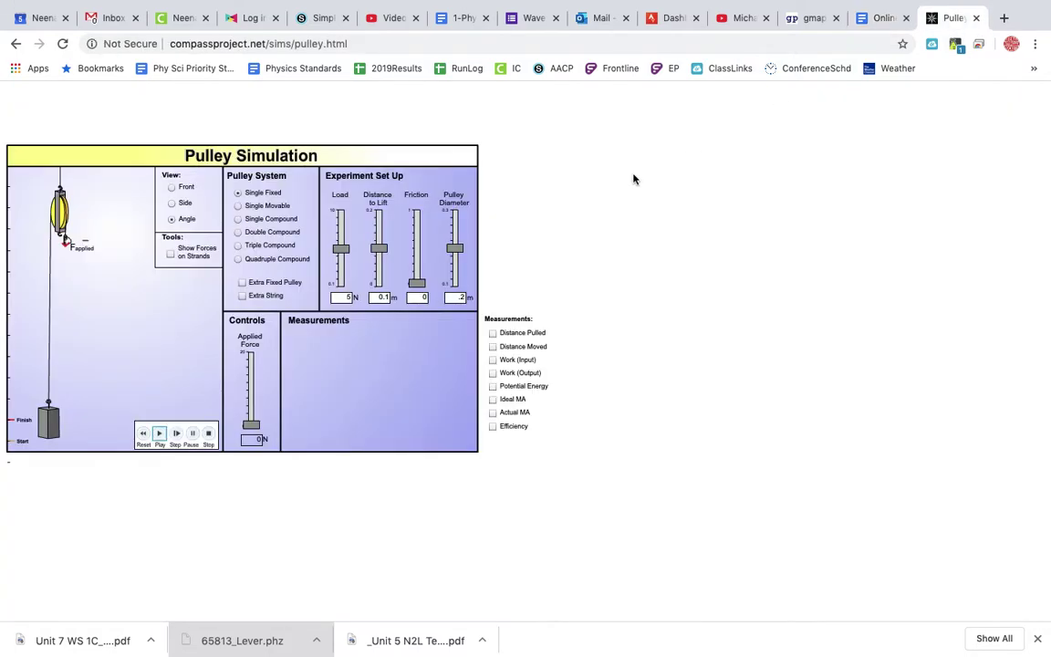
Step: Show the Distance Pulled and Distance Moved measurements, checking the worksheet's setup instructions
click(493, 333)
click(492, 346)
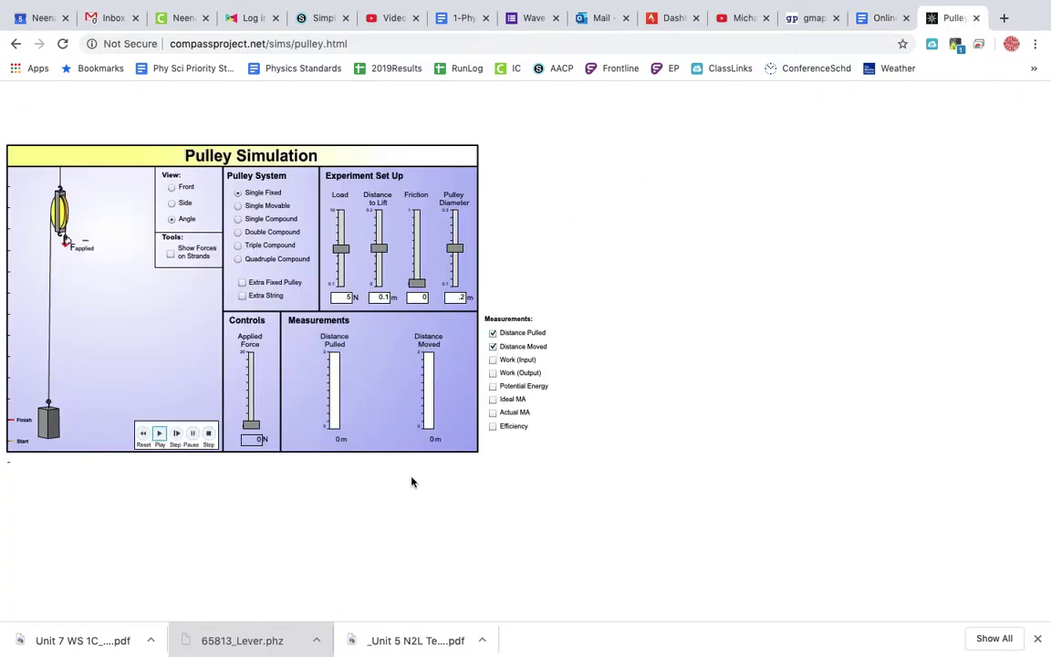
click(880, 18)
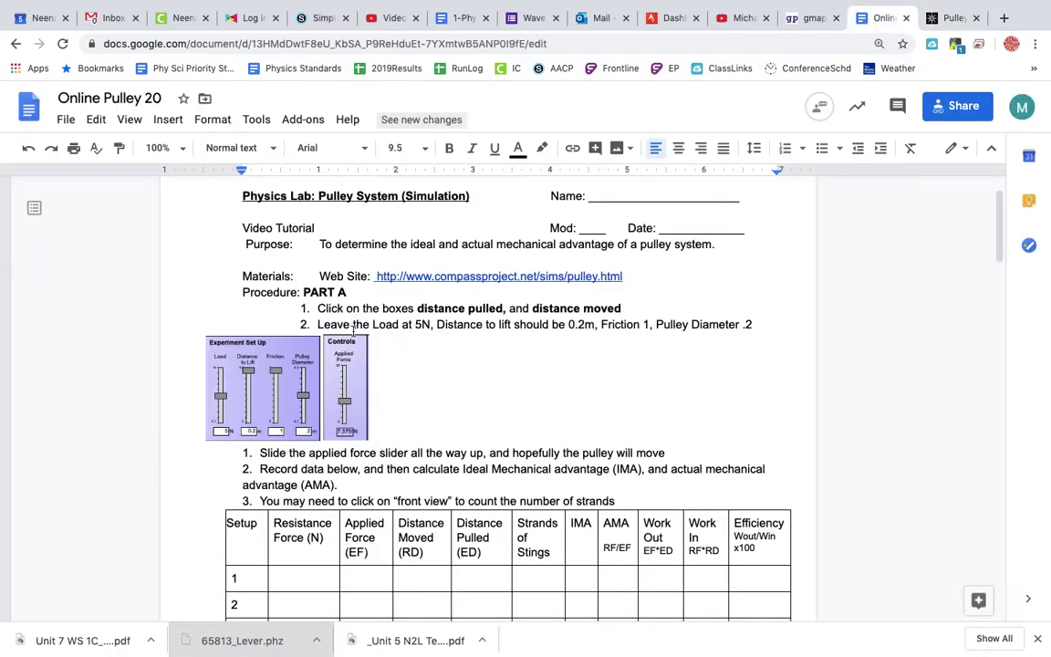
click(953, 18)
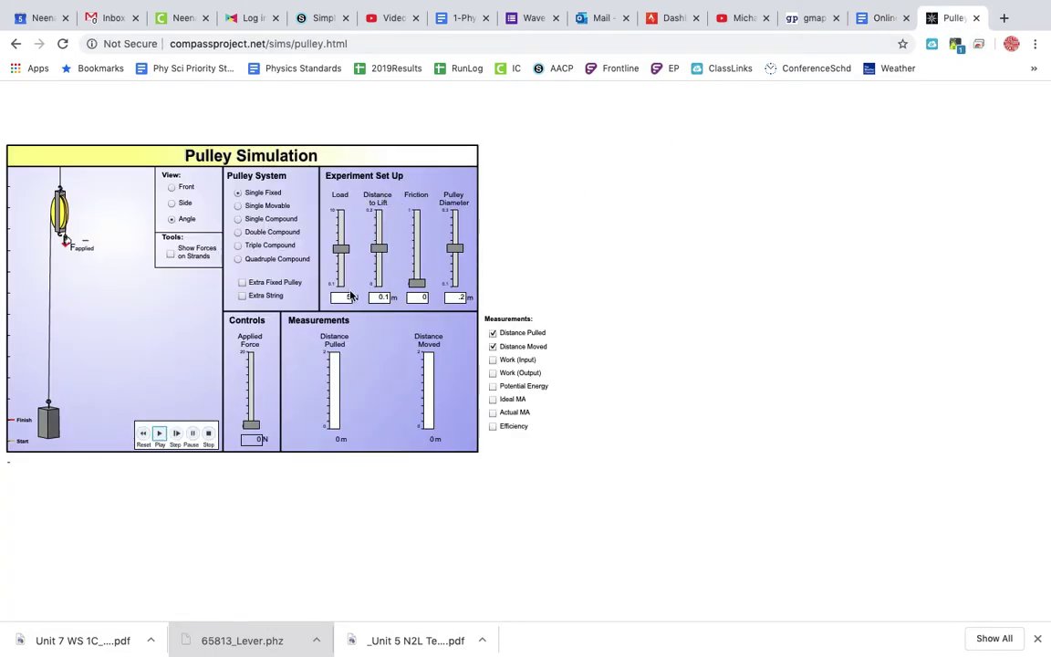
click(878, 26)
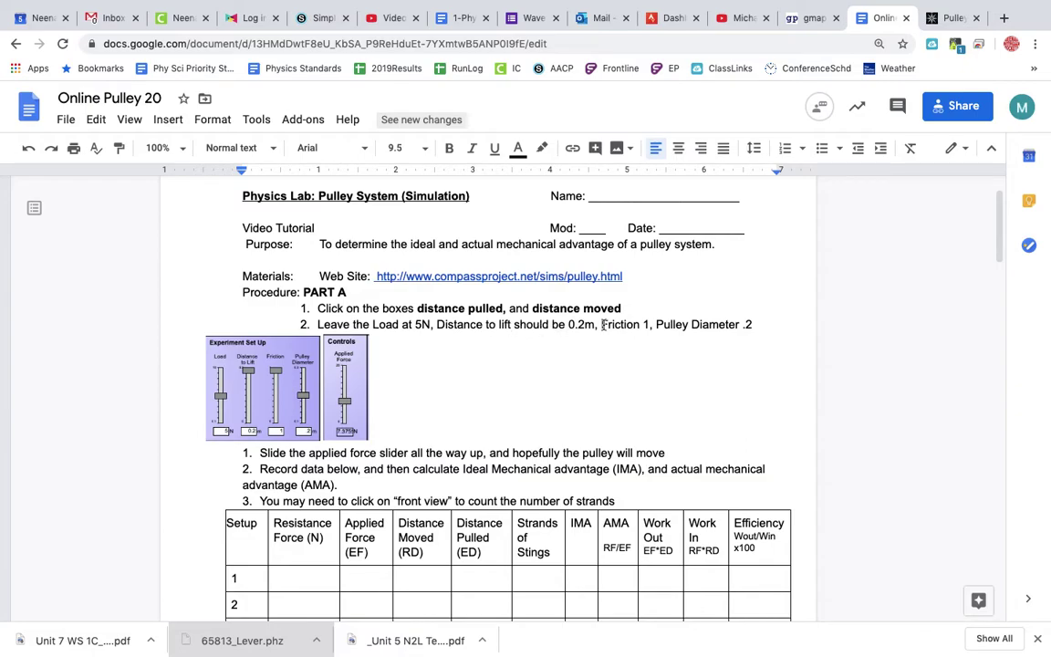
click(919, 22)
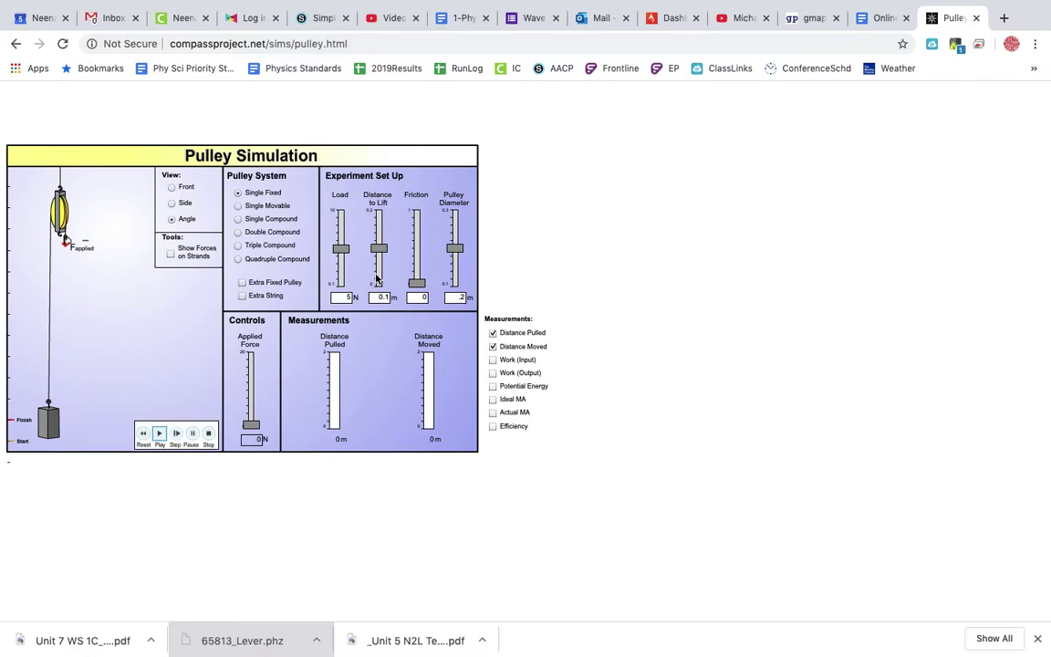
Step: Set distance to lift to 0.2 m and friction to 1, confirming against the worksheet
drag(379, 249, 379, 207)
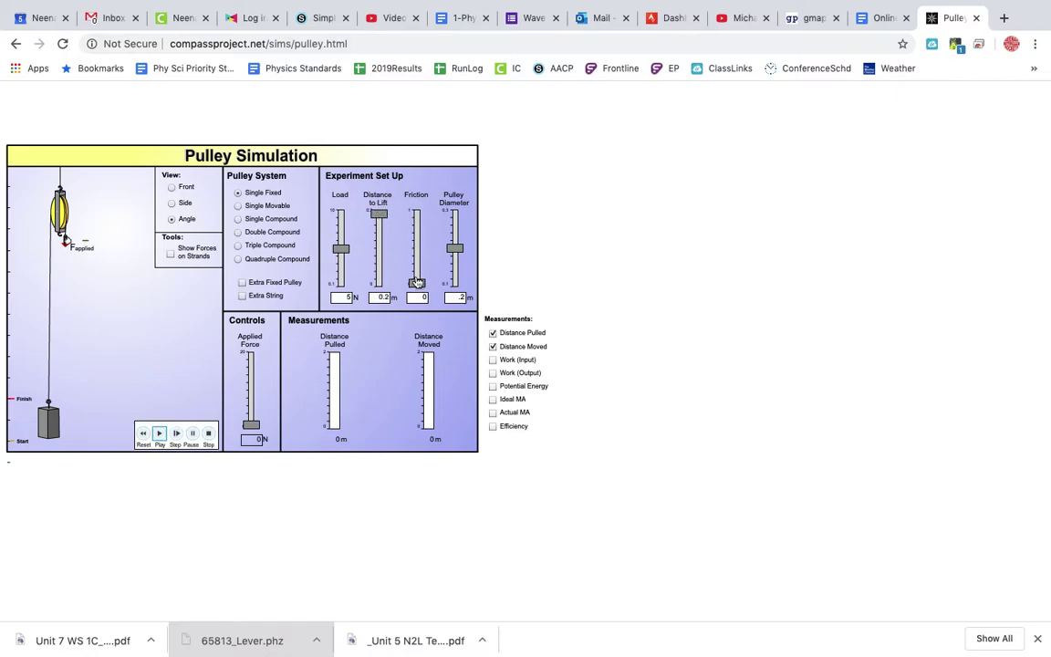
drag(415, 282, 415, 213)
click(875, 18)
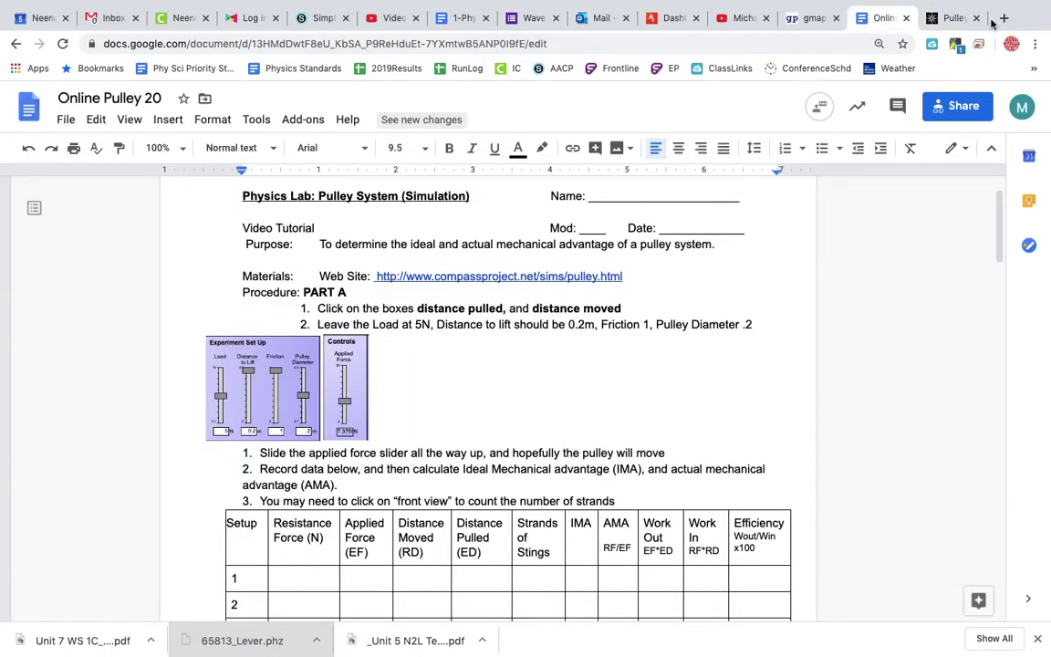
click(953, 18)
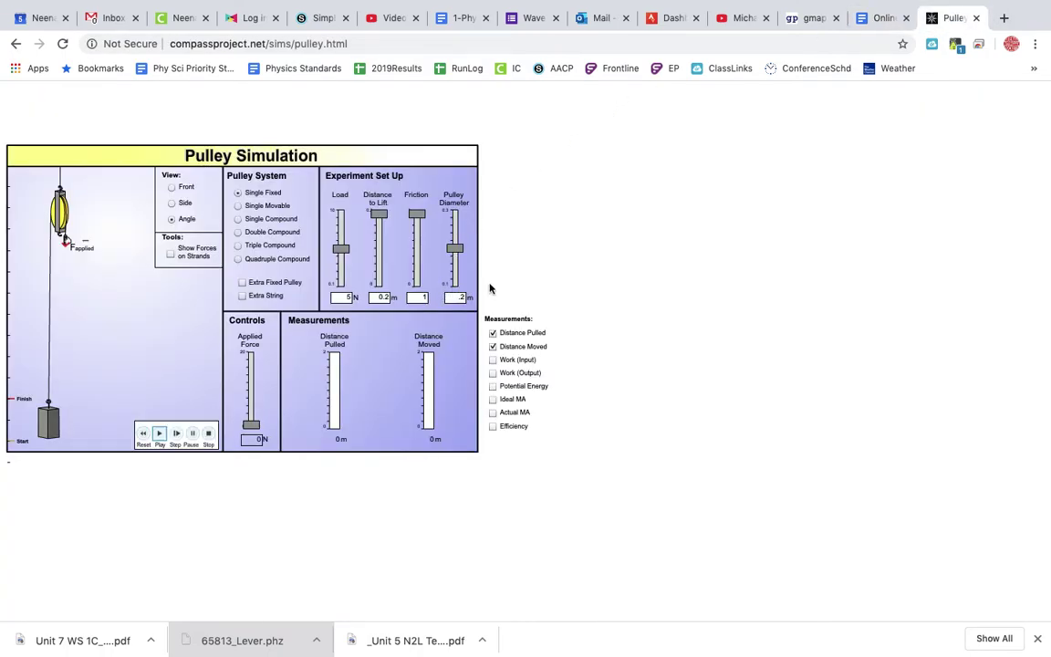
Step: Raise the applied force to 7.375 N so the load lifts, after checking the procedure
click(875, 19)
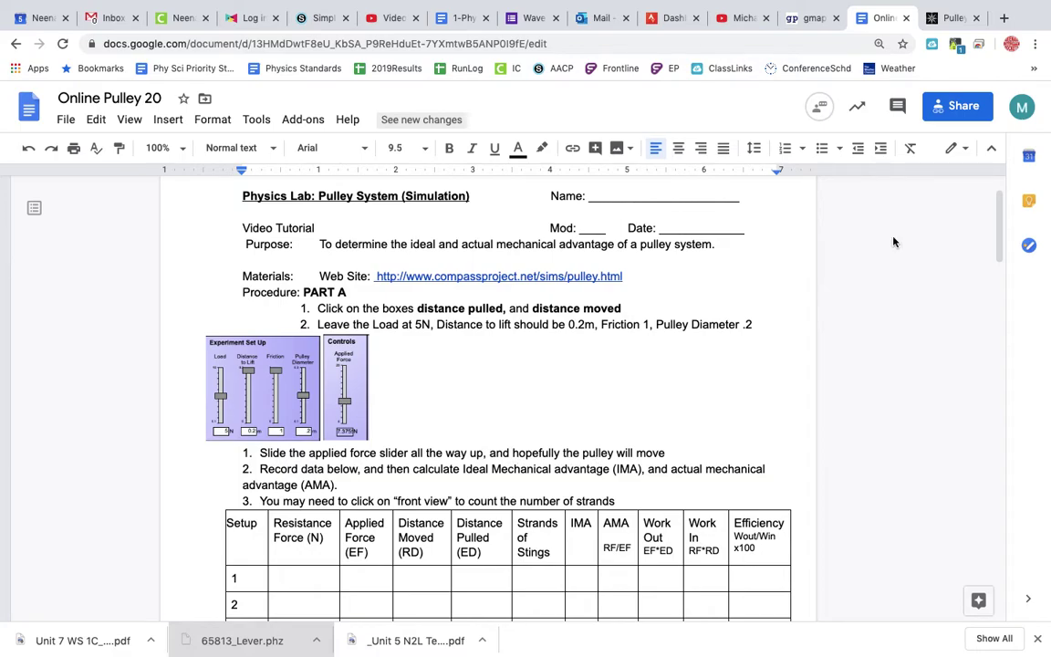
click(953, 18)
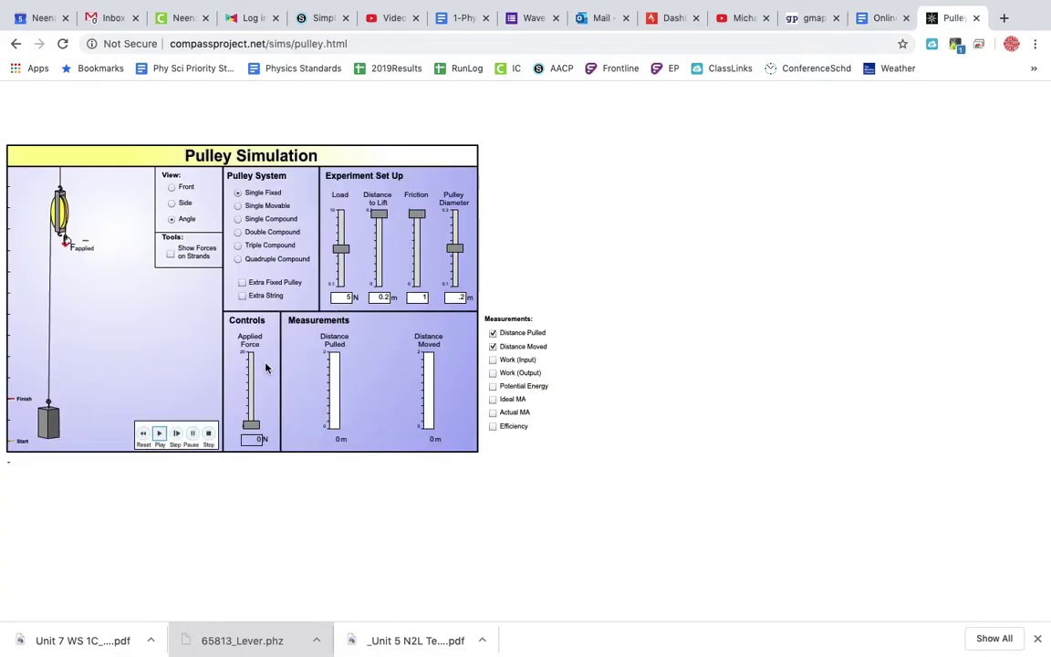
drag(250, 428, 228, 399)
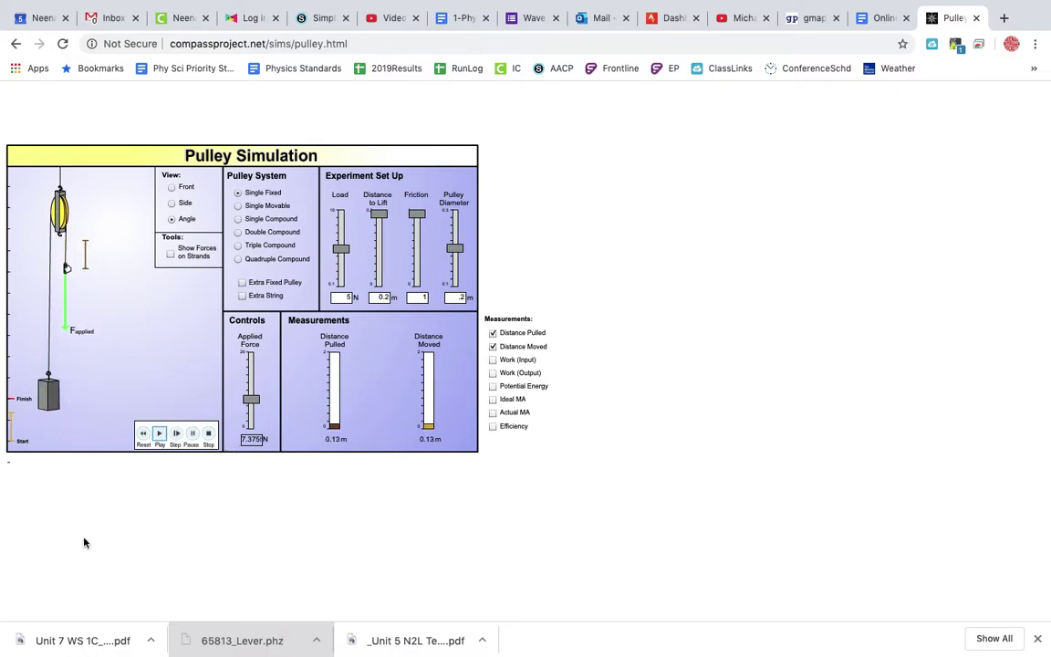
click(883, 20)
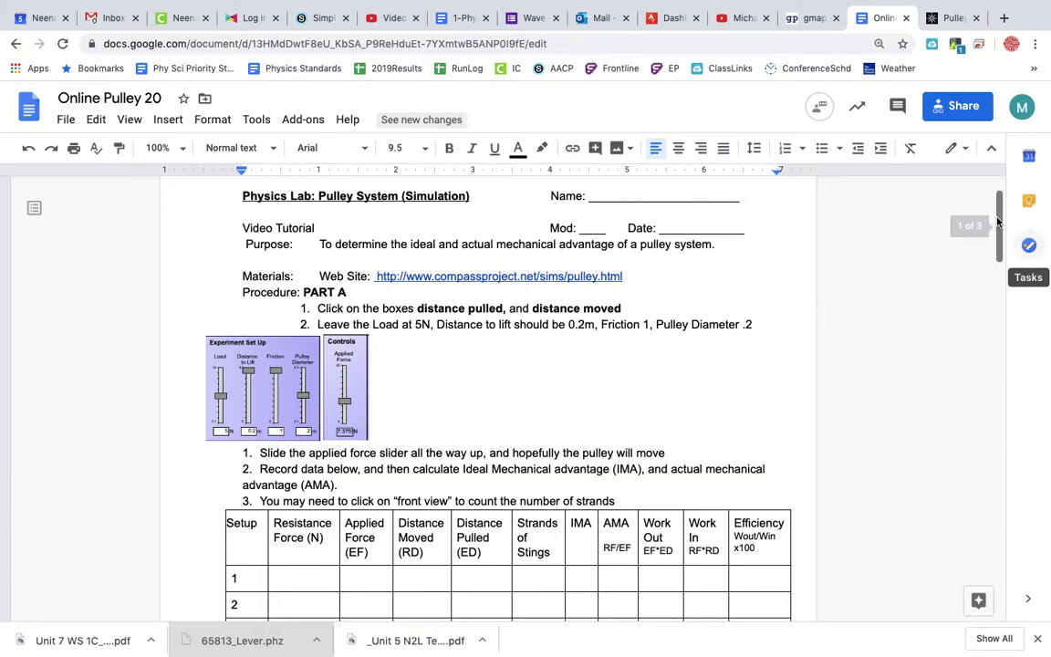
Step: Scroll the worksheet down to the data table, then go back to the simulation
drag(997, 209, 1000, 231)
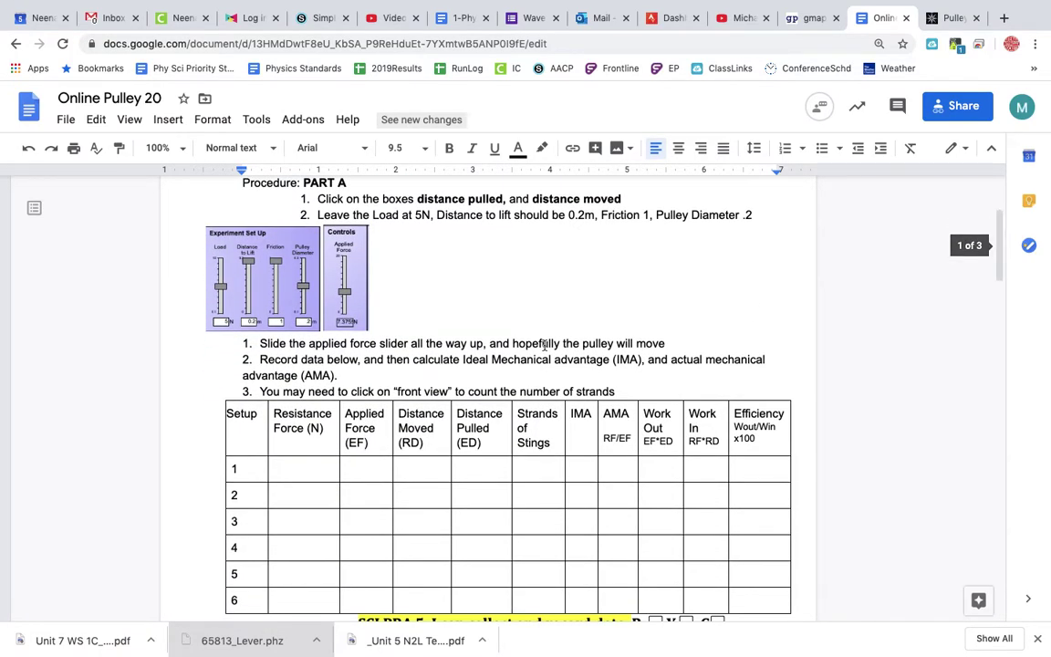
click(968, 22)
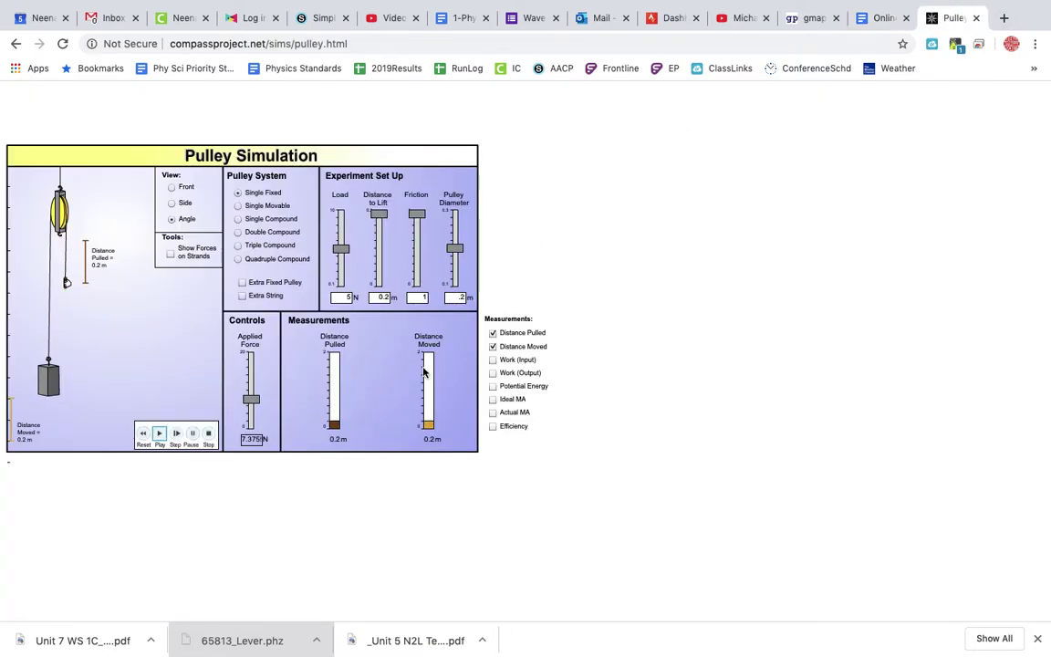
Step: Run the lift simulation and confirm 0.2 m pulled and 0.2 m moved
click(158, 434)
click(882, 18)
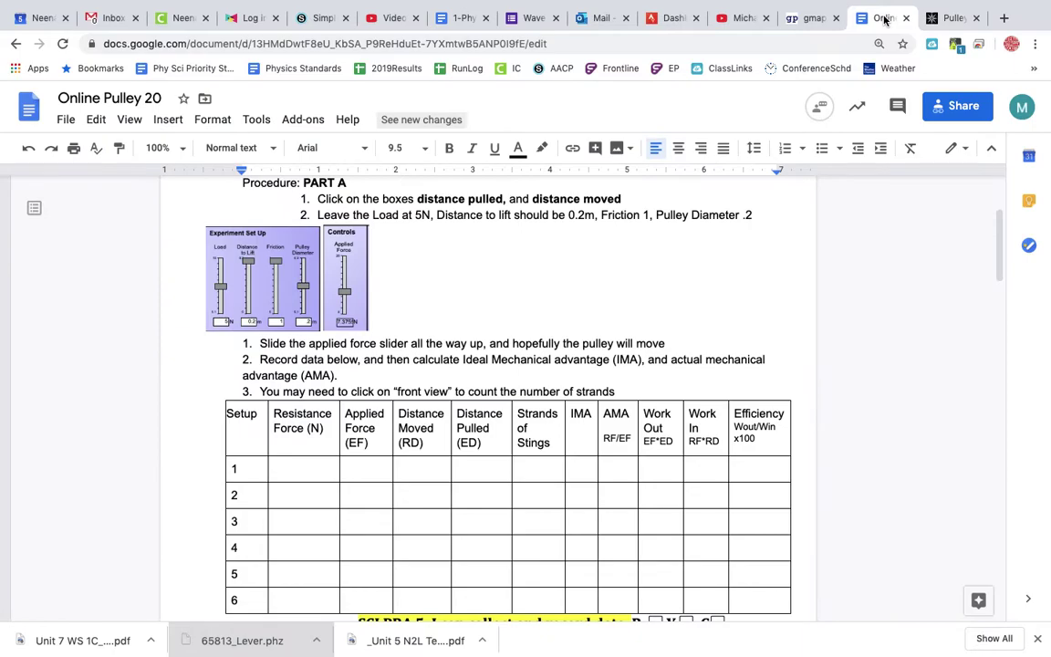
click(955, 18)
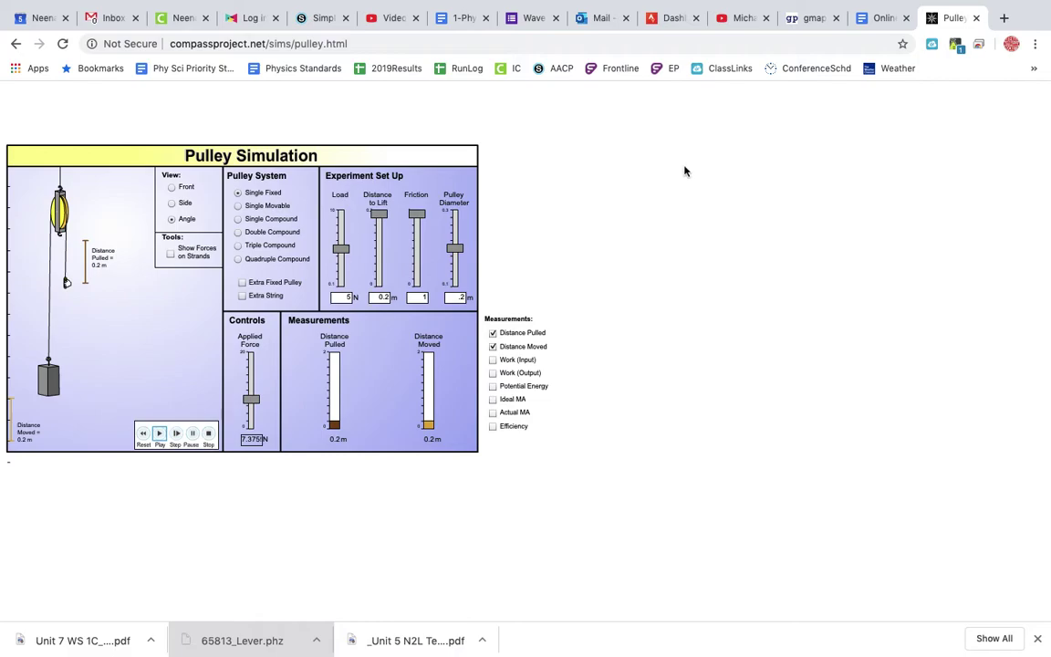
mouse_move(858, 4)
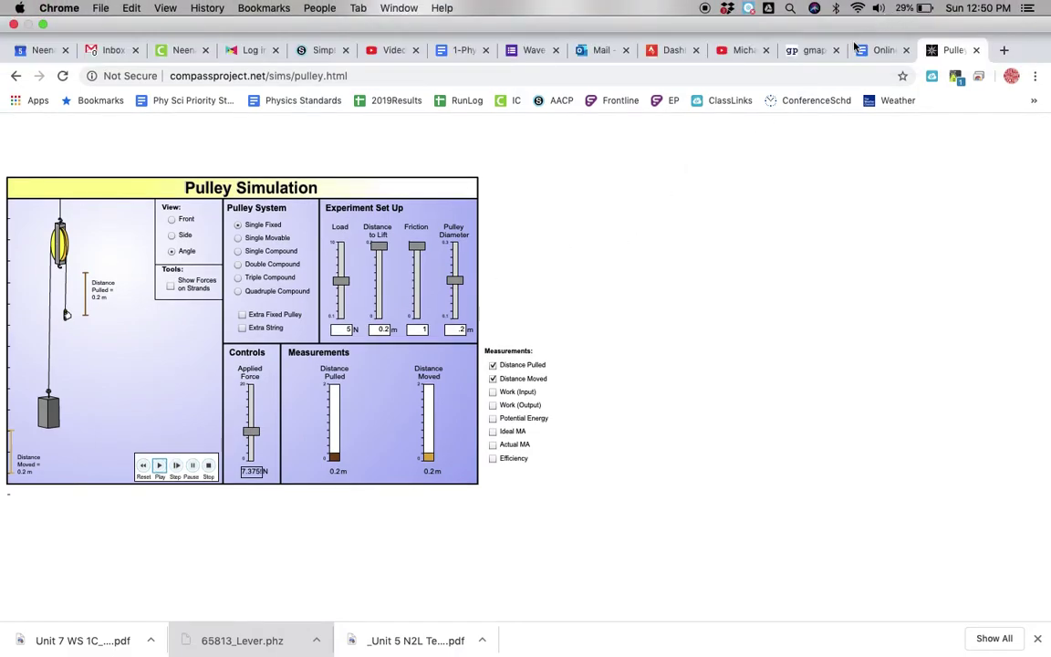
click(878, 49)
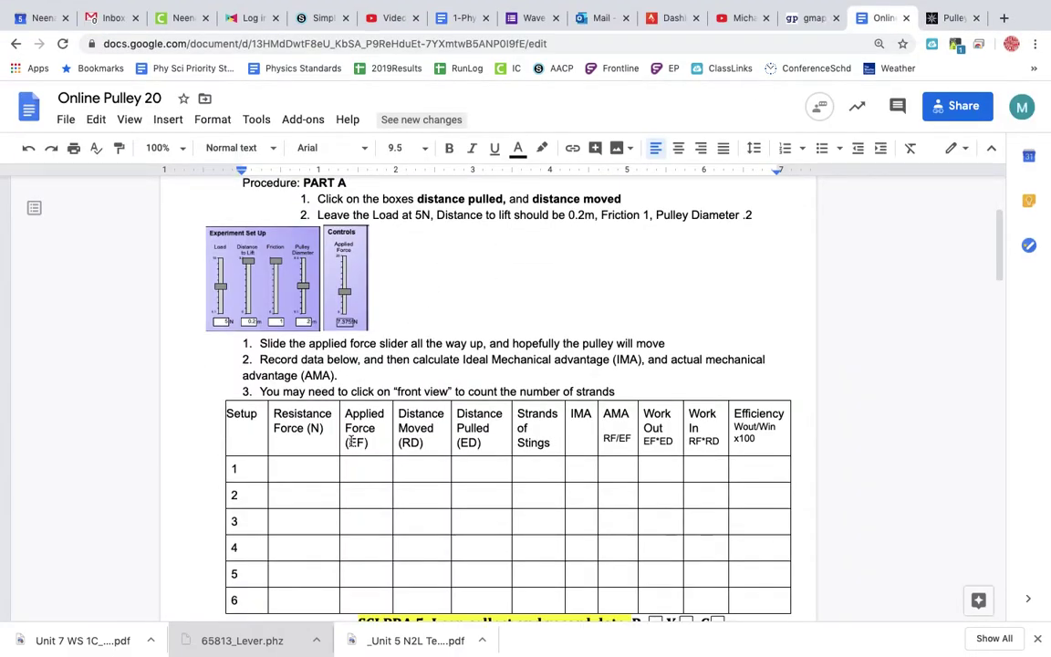
Step: Enter 5 as the Resistance Force in rows 1 through 6 of the table
click(298, 469)
text(5)
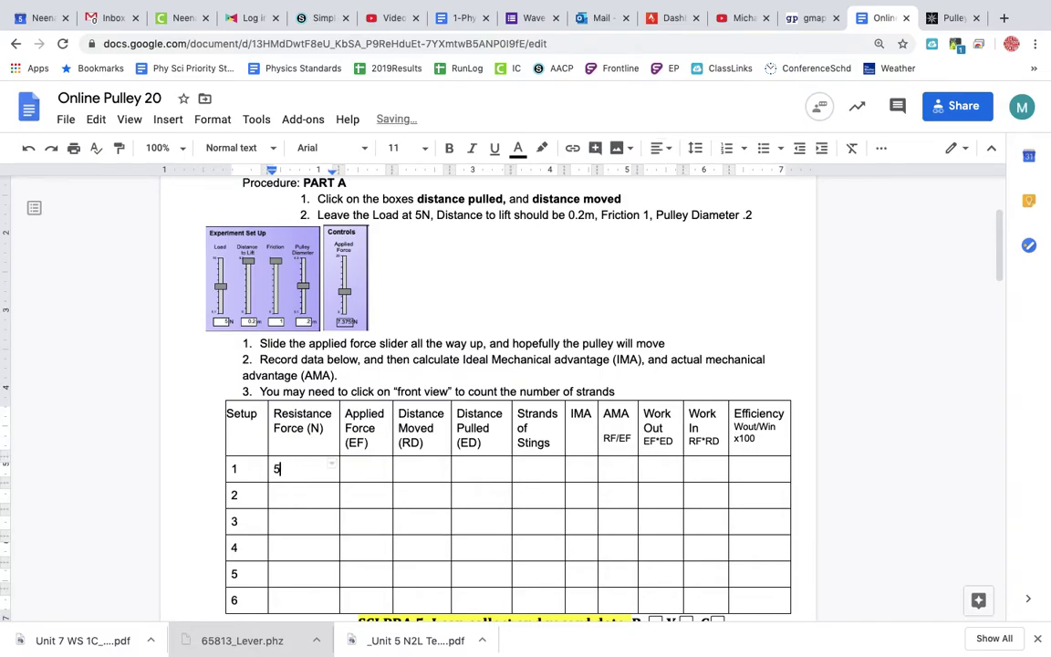
click(274, 494)
text(5)
click(330, 521)
text(5)
click(330, 548)
text(5)
click(331, 573)
text(5)
click(330, 598)
text(5)
click(330, 572)
Step: Record the simulation's 7.375 N applied force in row 1's Applied Force cell
click(368, 470)
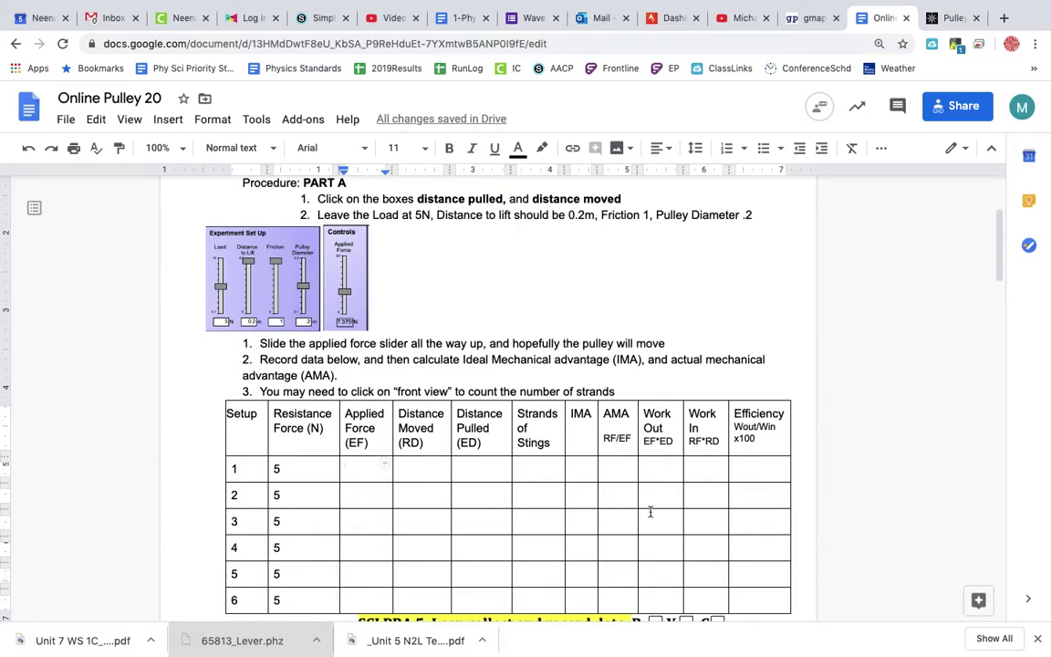
click(950, 18)
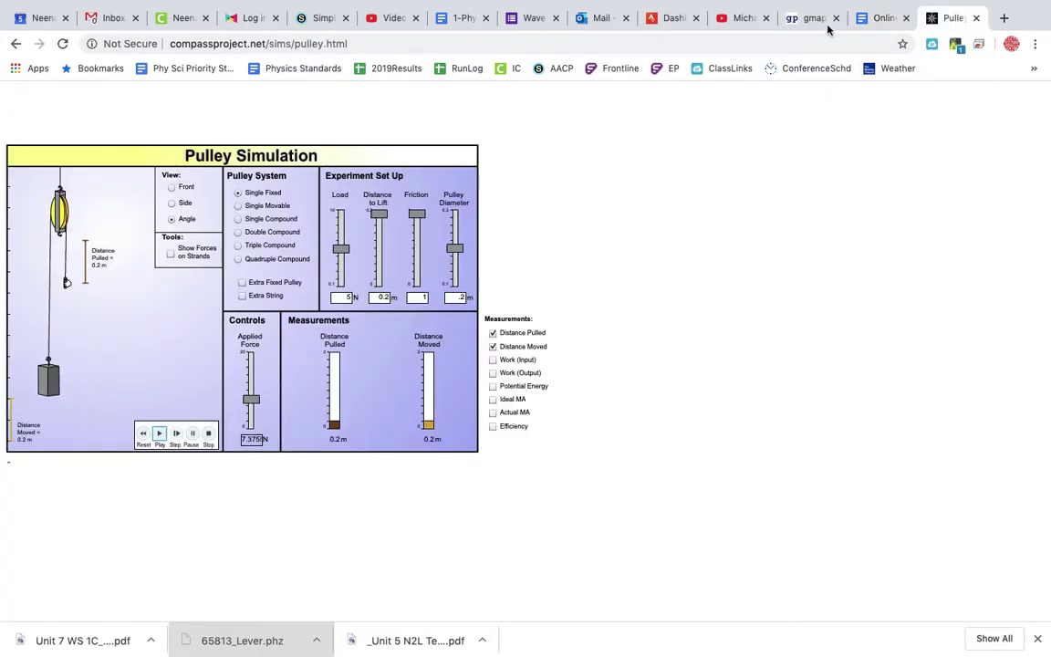
click(880, 19)
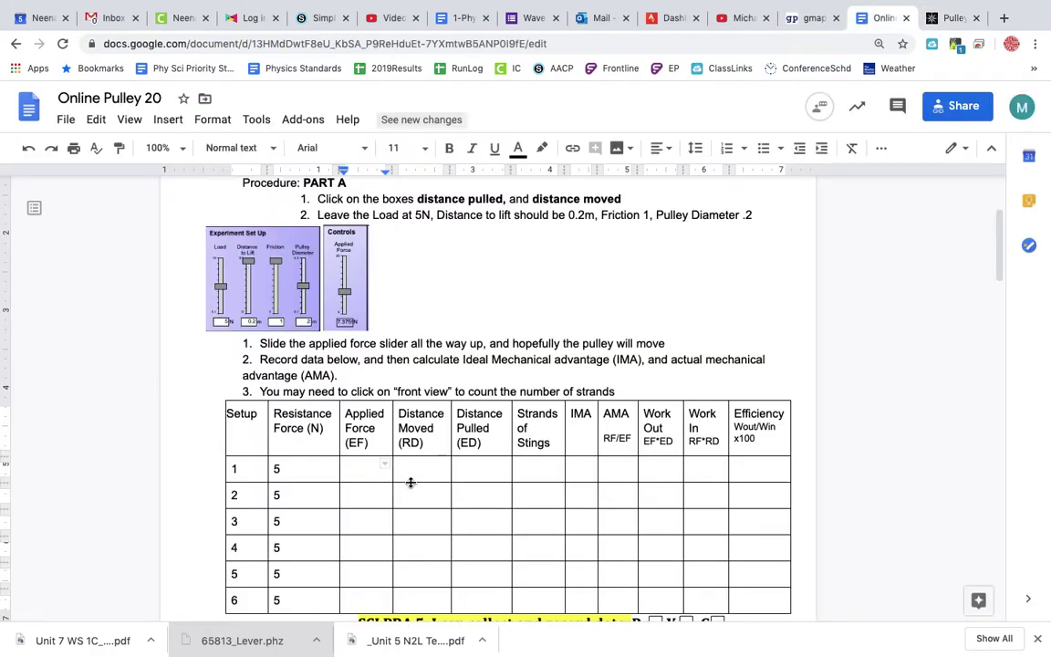
text(7.375)
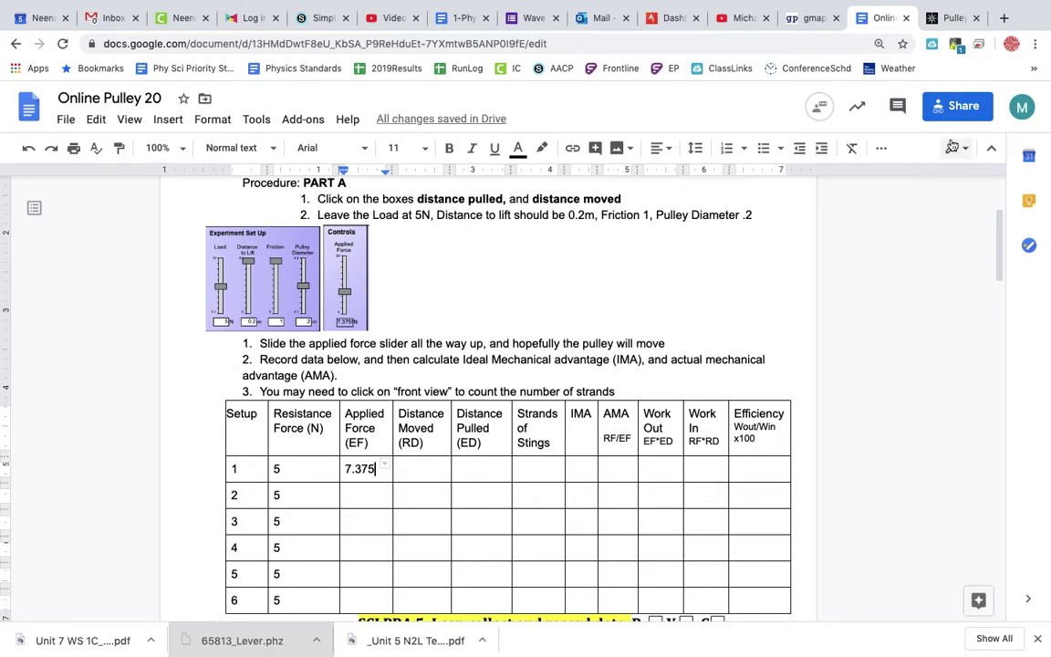
click(949, 18)
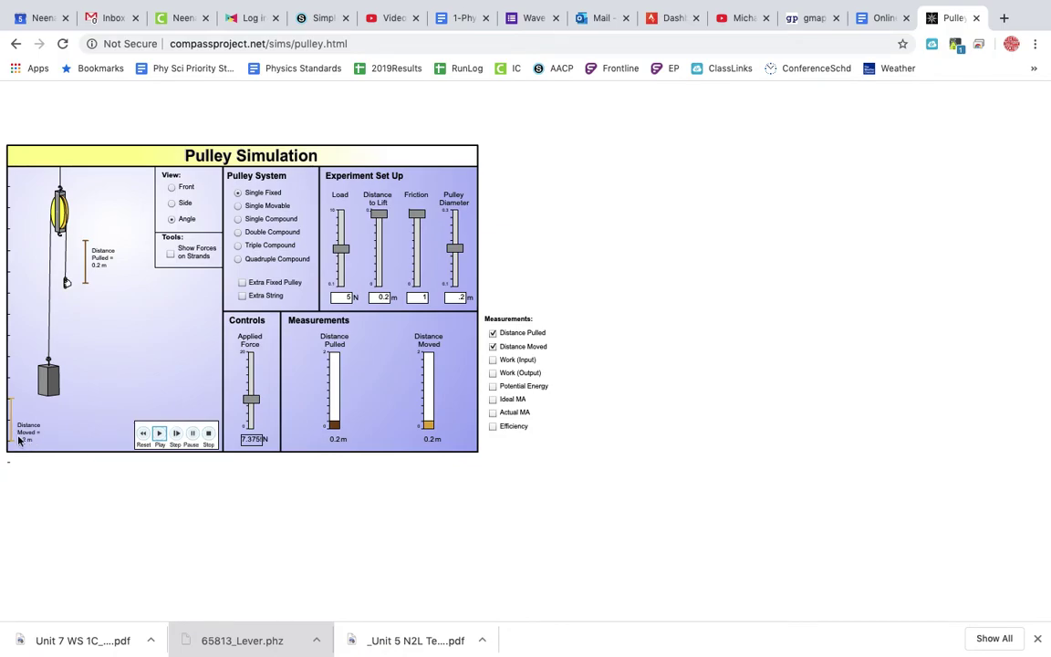
click(883, 17)
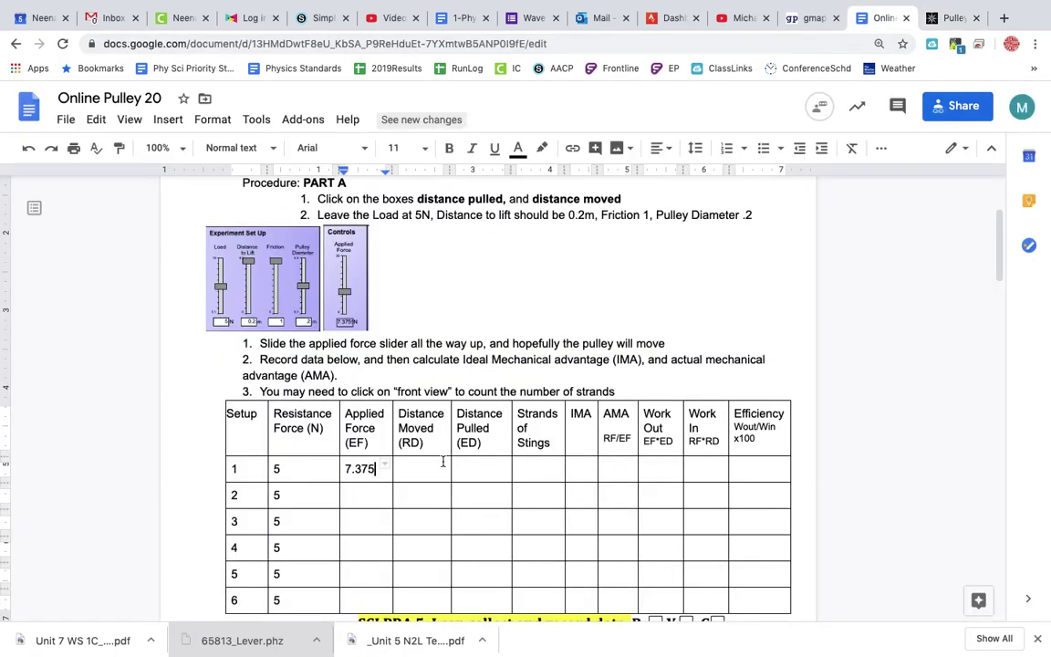
Step: Enter .2 for row 1's Distance Moved and Distance Pulled, reading values from the simulation
click(431, 472)
text(.2)
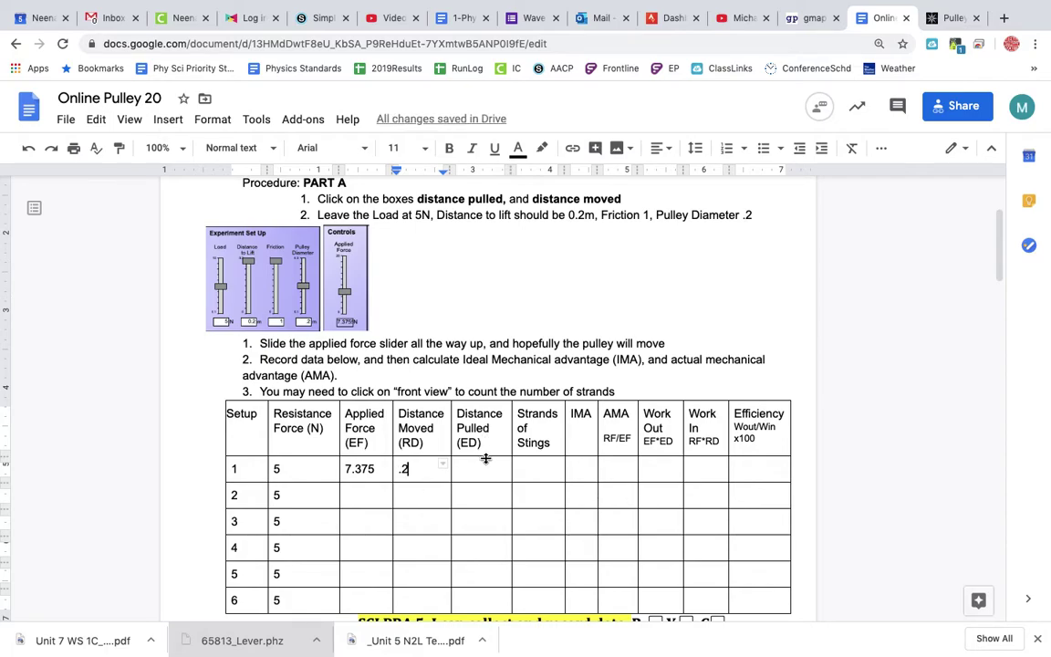
click(950, 18)
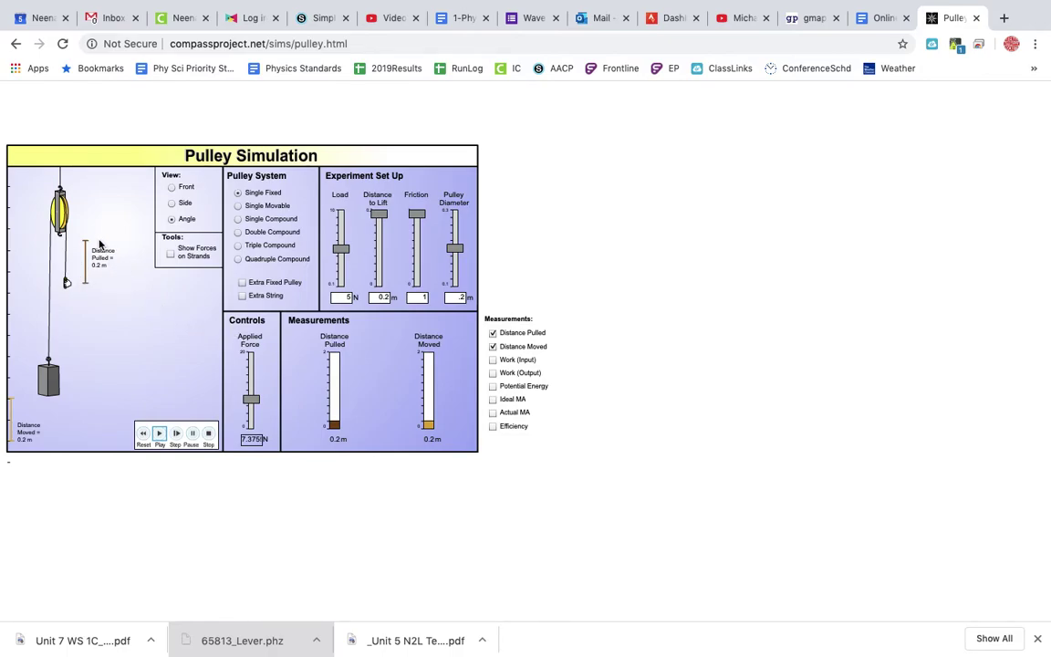
click(883, 20)
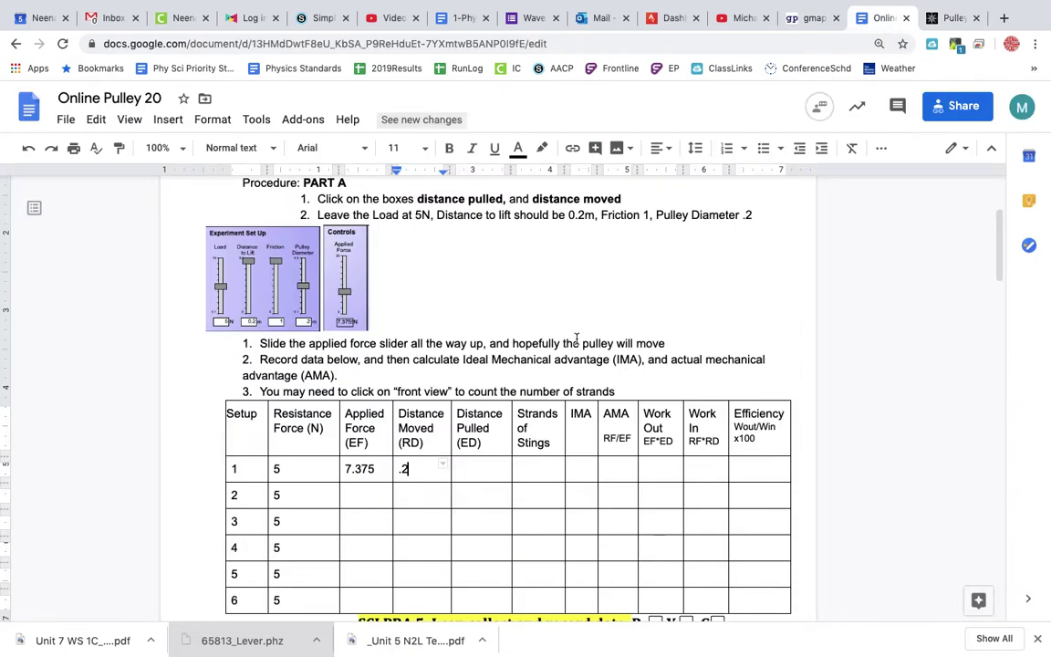
click(486, 468)
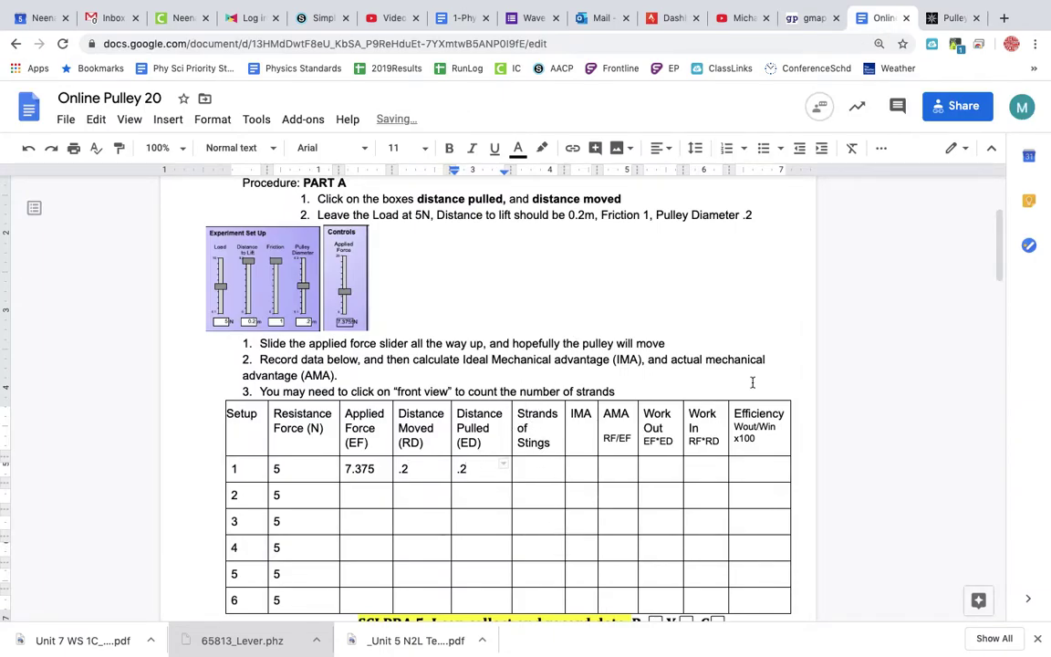
click(950, 19)
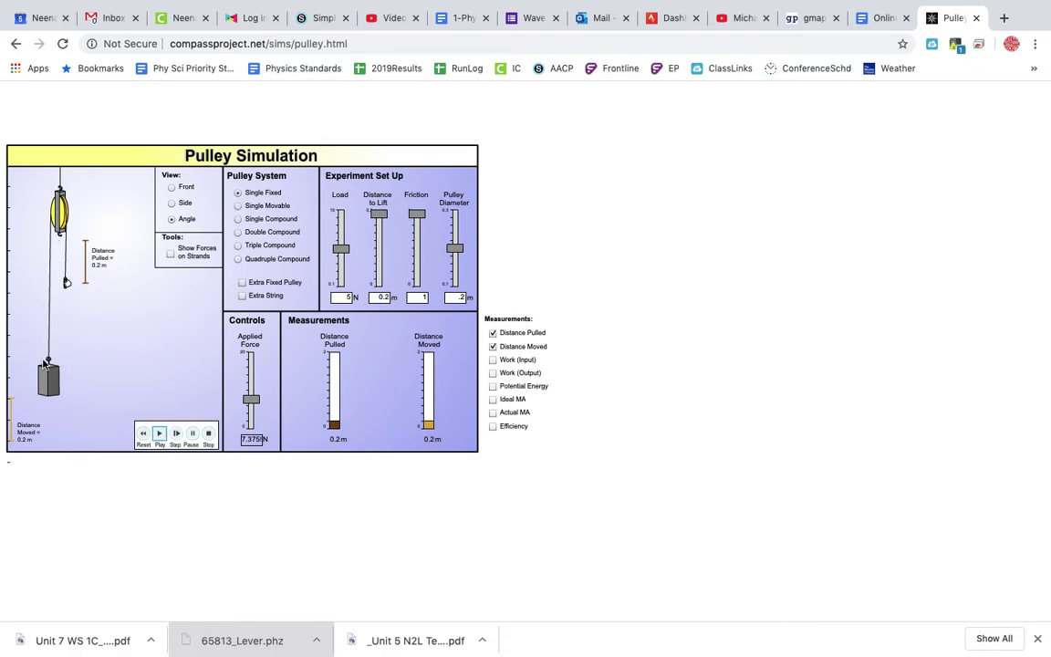
Step: Preview Single Movable through Quadruple Compound and Front/Side views, then restore Single Fixed in Angle view
click(238, 206)
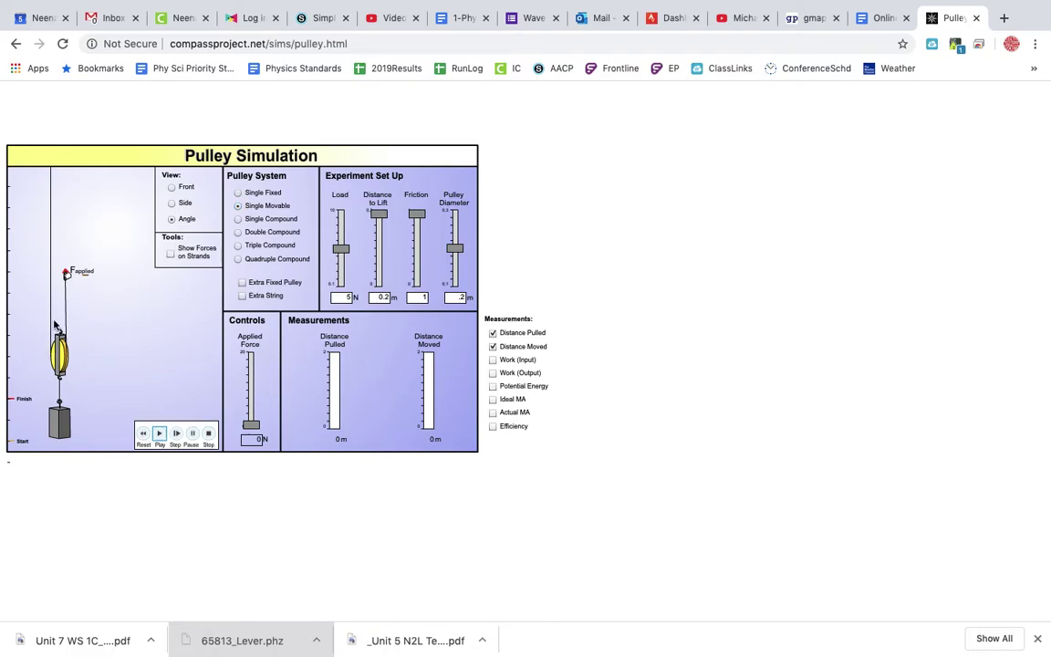
click(252, 219)
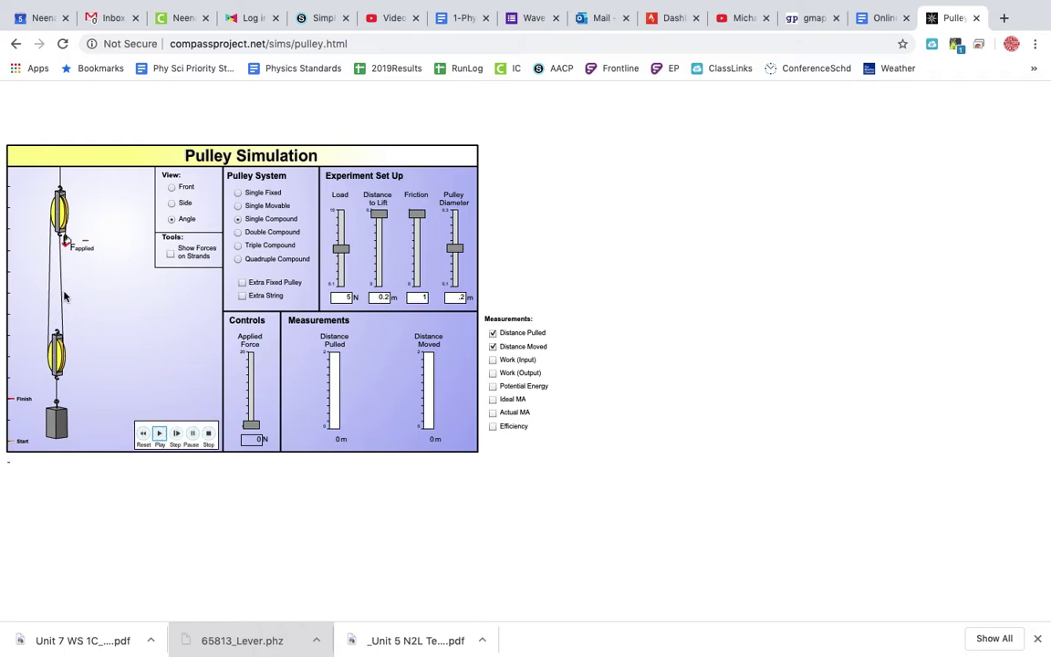
click(238, 232)
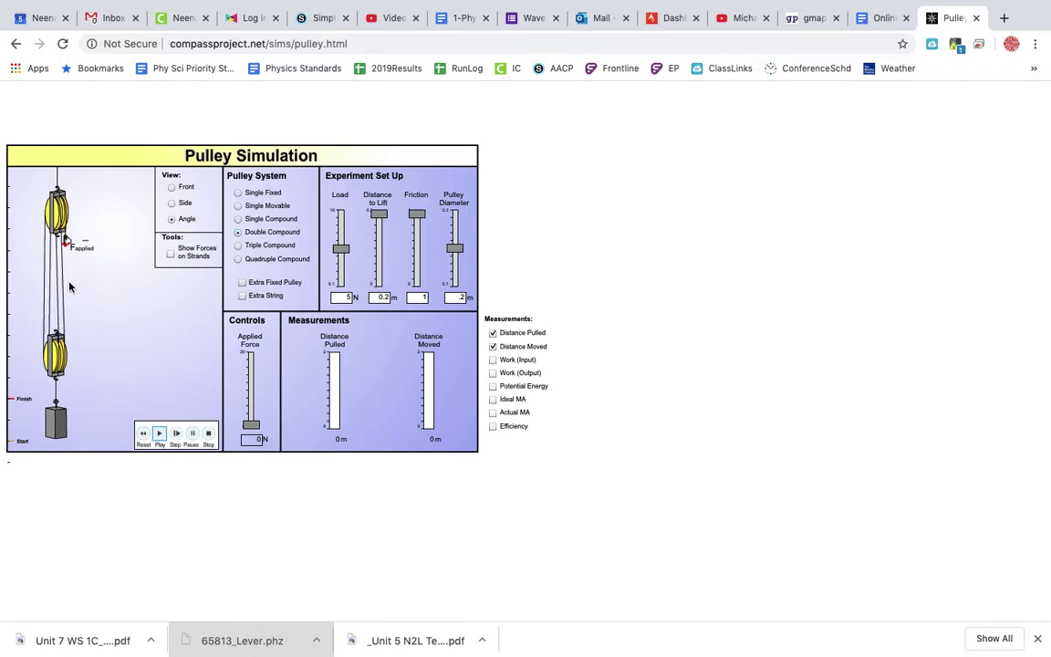
click(238, 246)
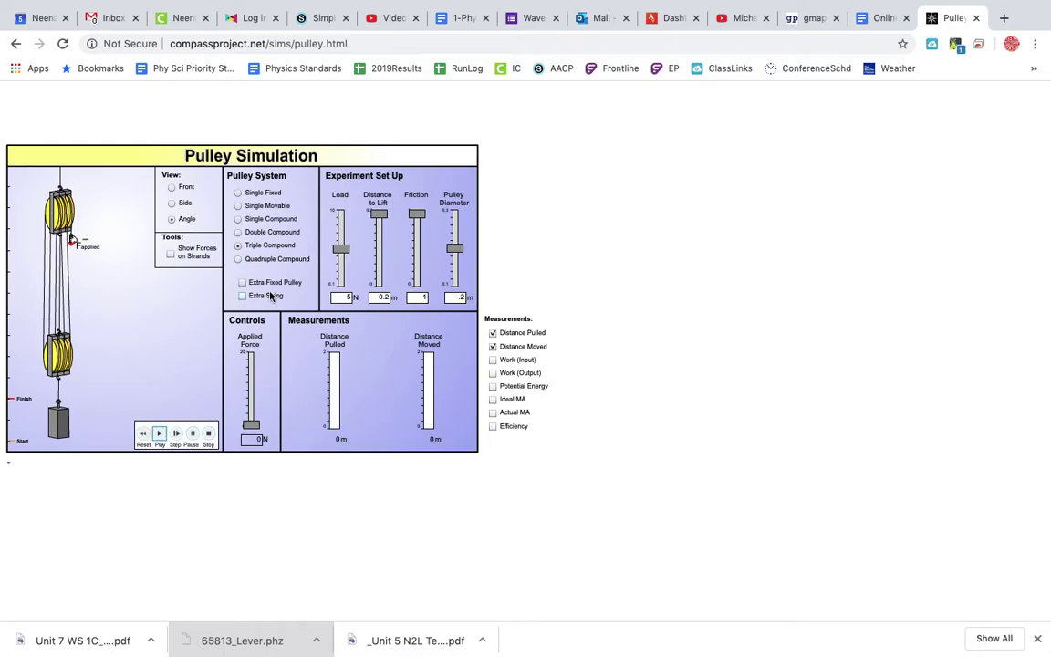
click(172, 188)
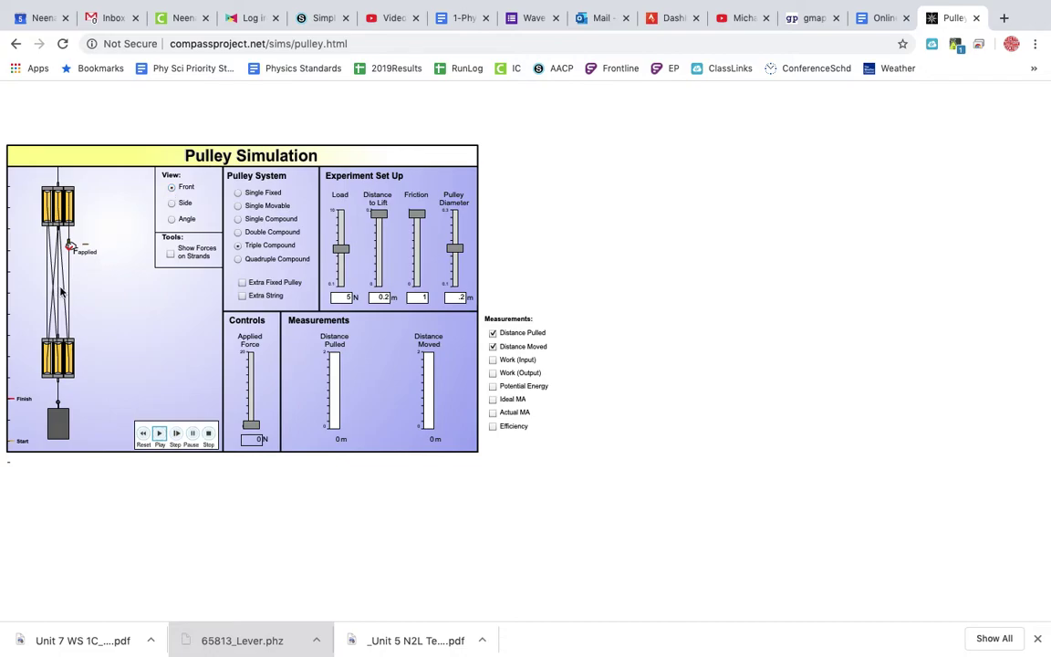
click(238, 259)
click(238, 192)
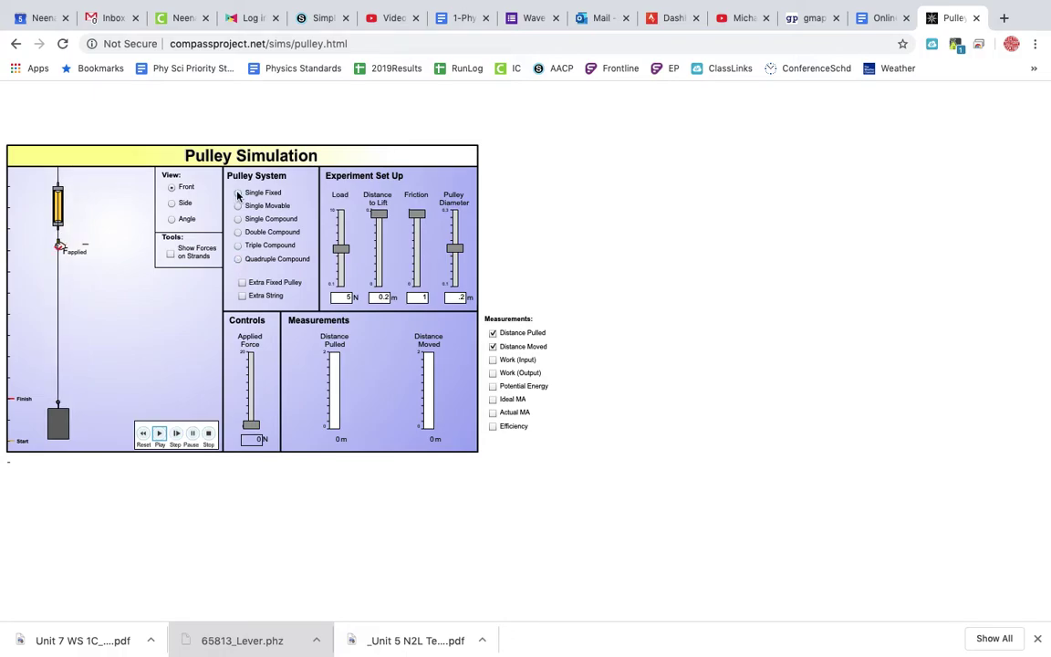
click(172, 203)
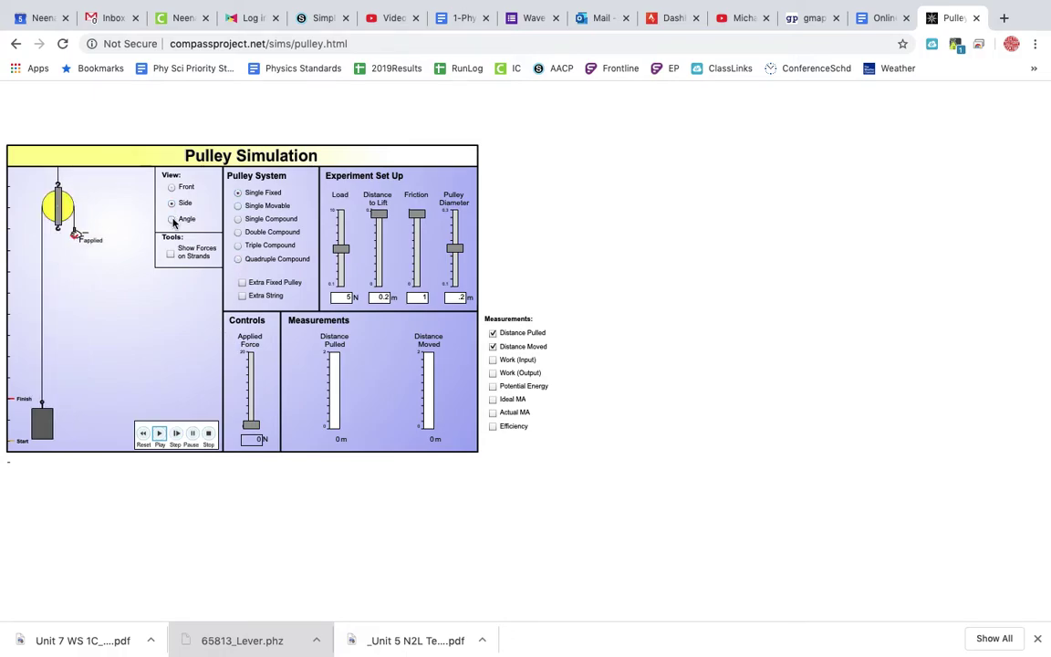
click(173, 220)
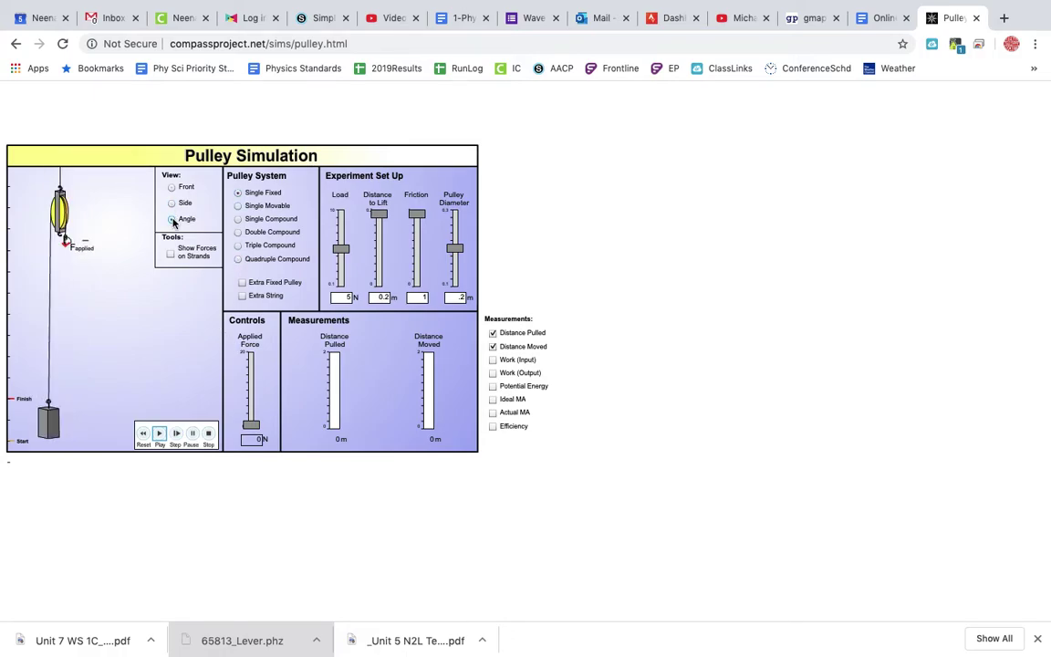
Step: Enter 1 for row 1's Strands of String and 1 for its IMA
click(877, 19)
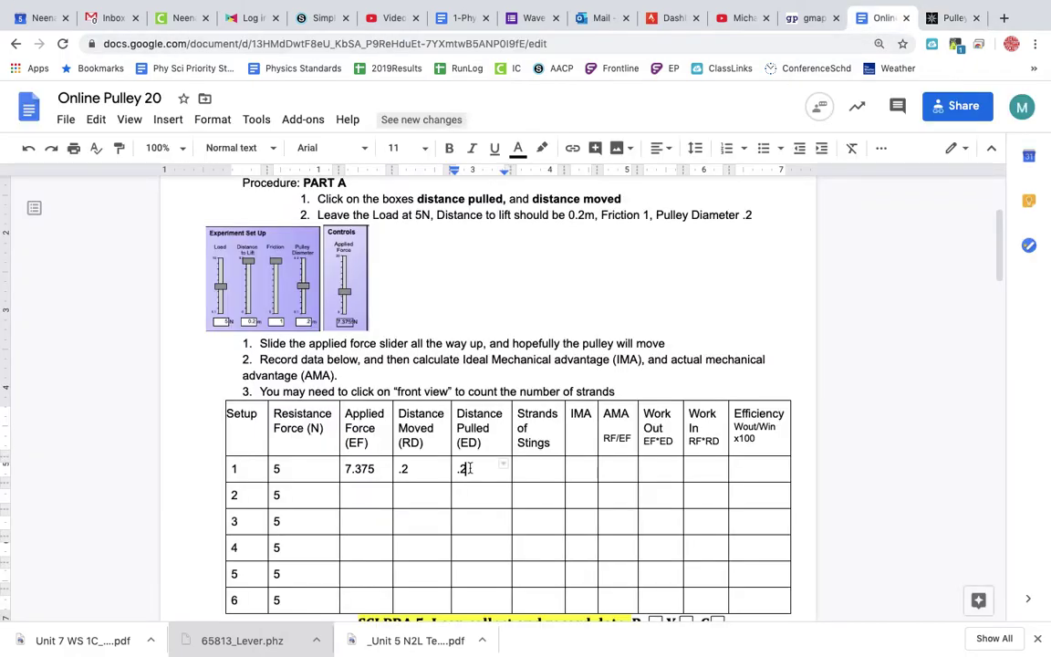
click(538, 467)
text(1)
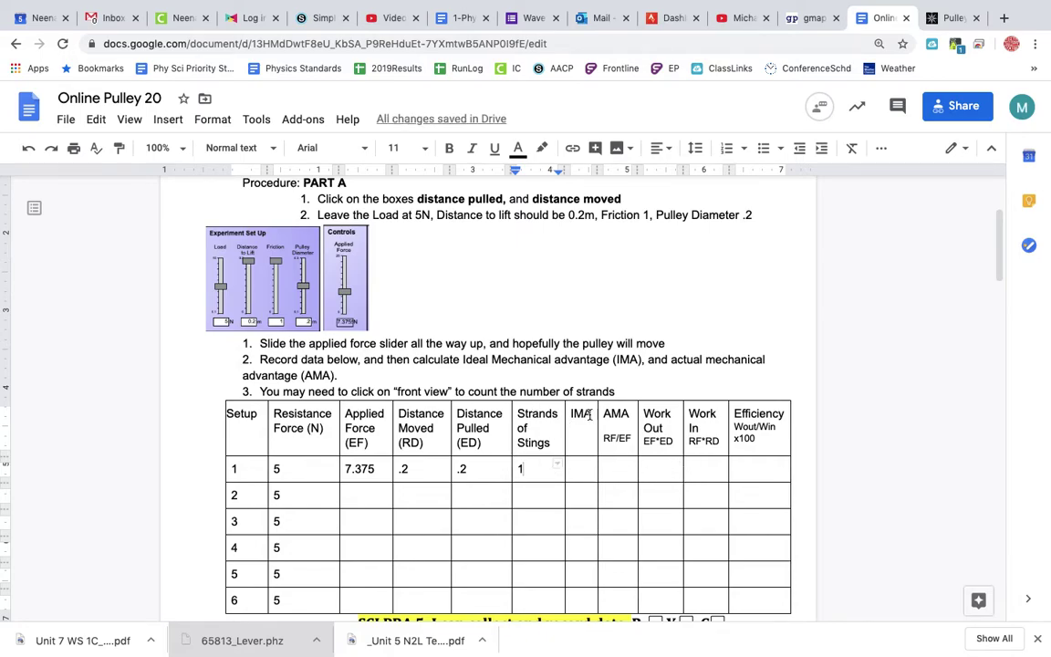
click(577, 466)
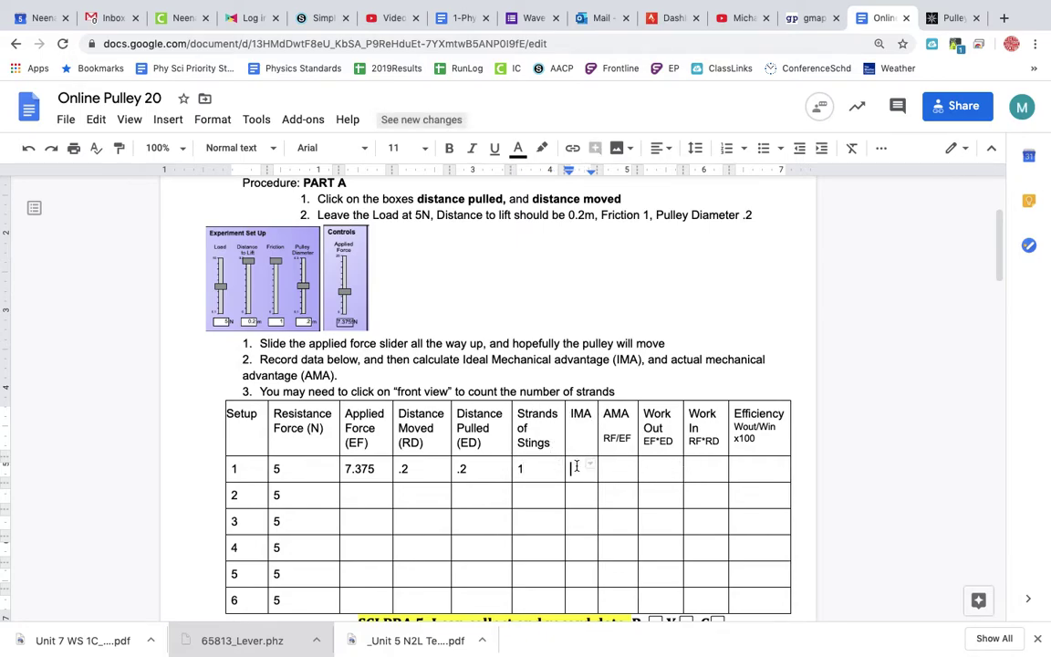
text(1)
Step: Add '(RF)' on a new line in the Resistance Force header and enter 5/7.375 as AMA
click(287, 432)
key(Return)
text((RF)
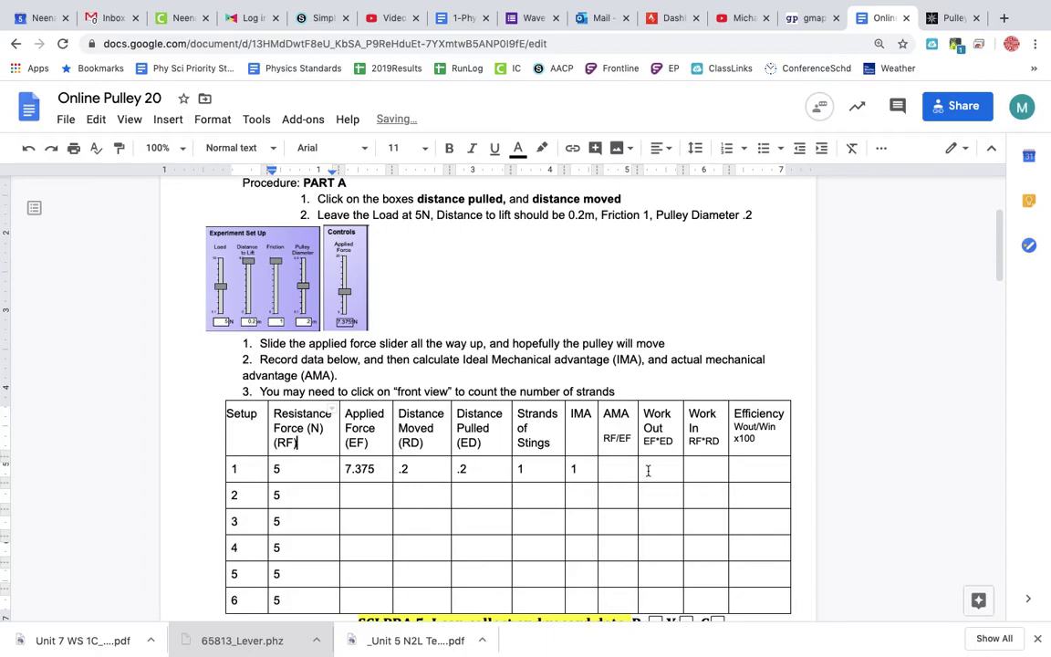
click(606, 468)
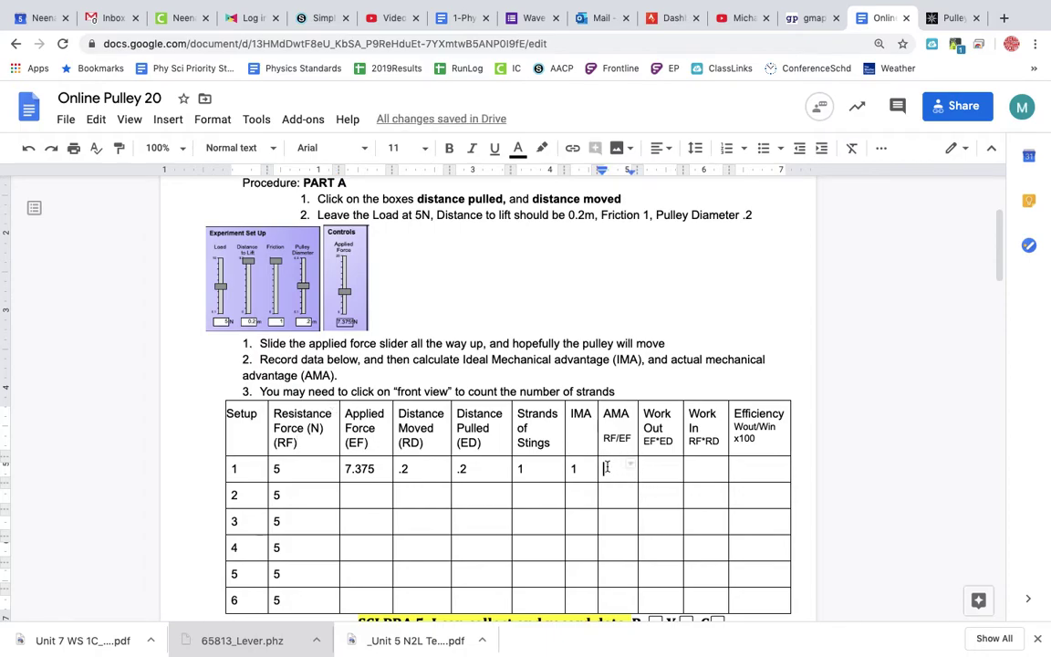
text(5/7)
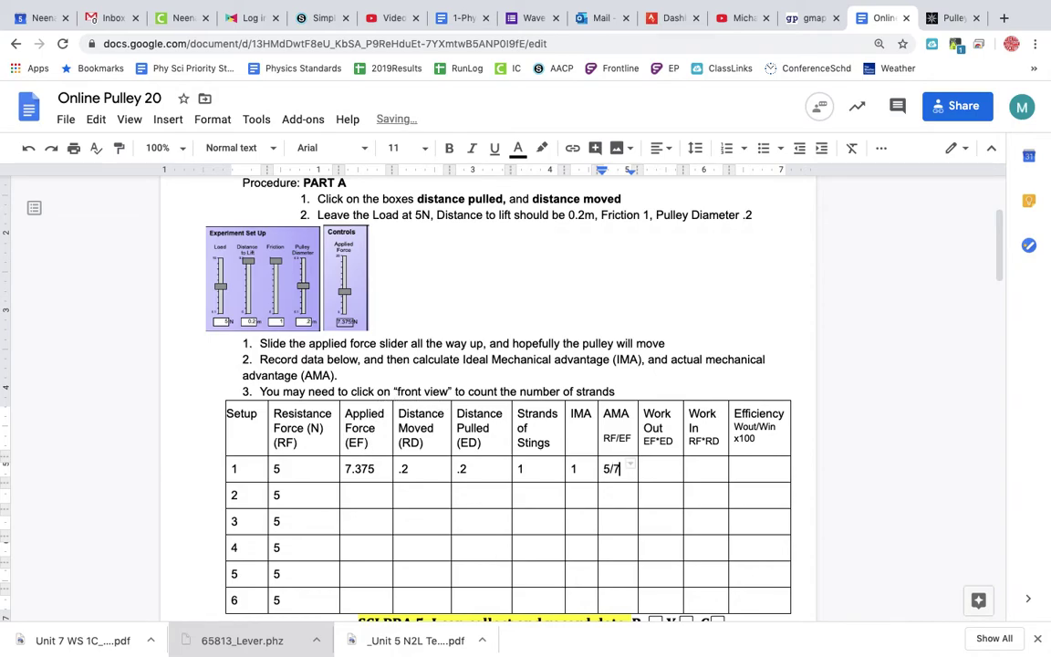
text(.375)
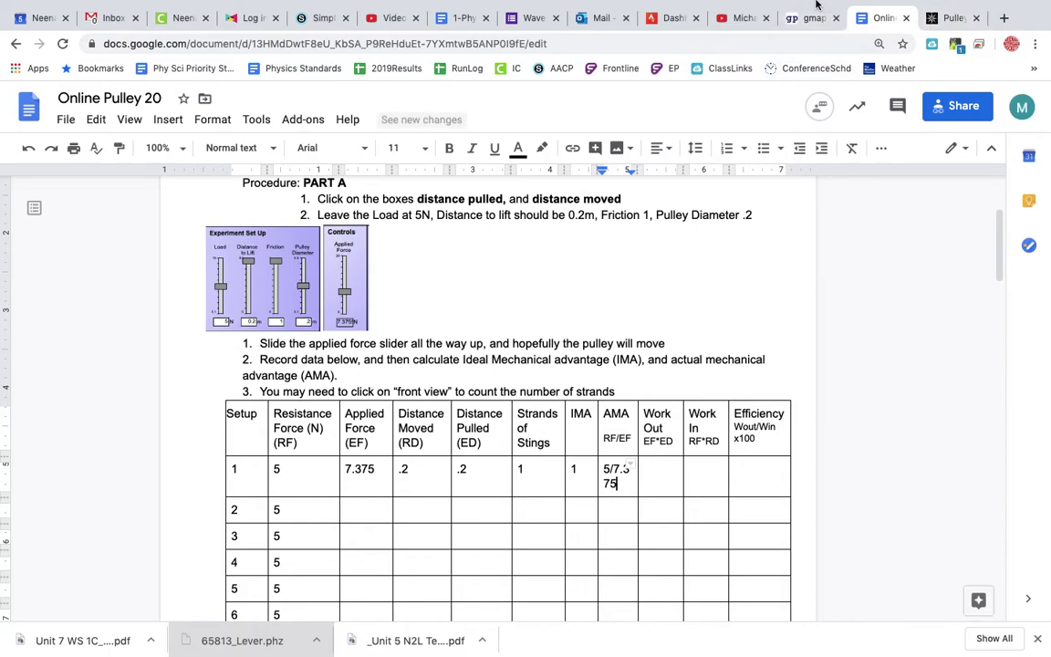
mouse_move(717, 649)
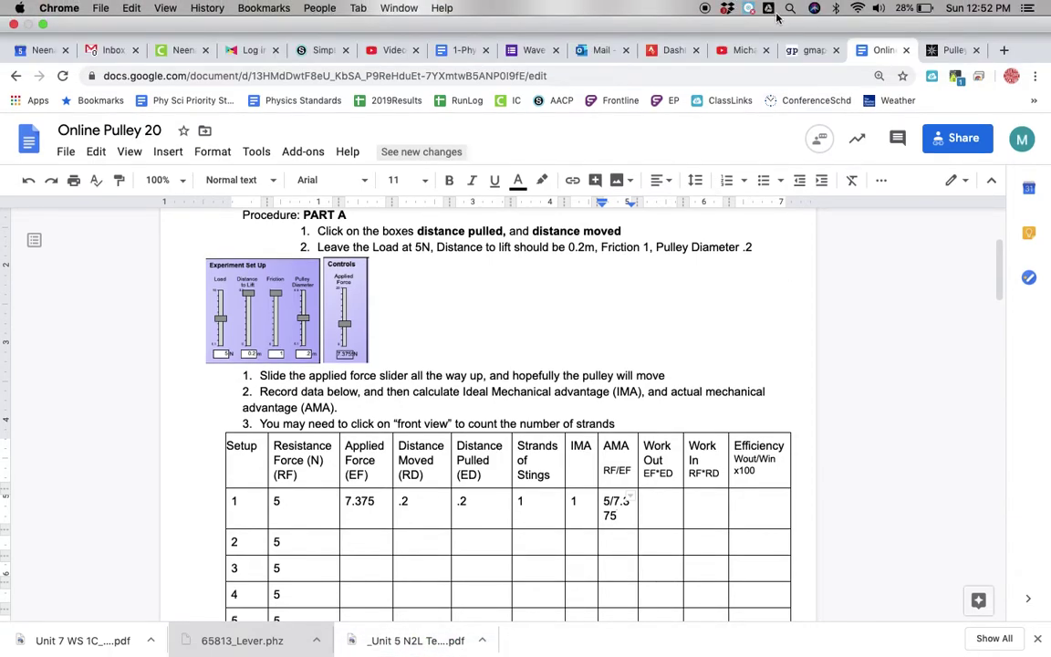
Step: Compute 5 ÷ 7.375 in Calculator, giving 0.677966101694915
click(790, 9)
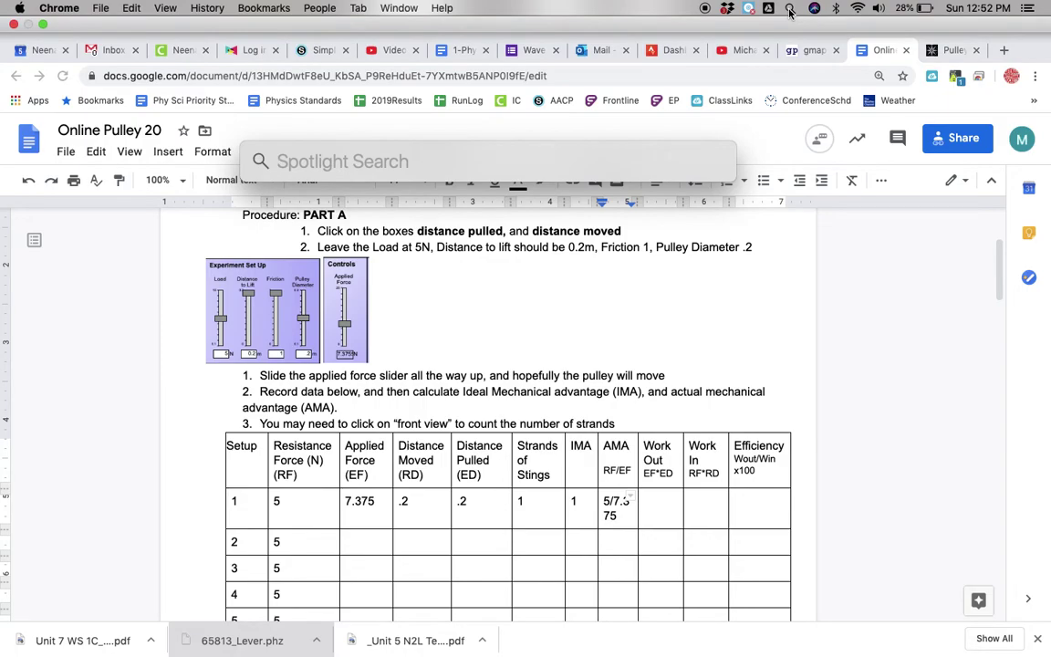
text(cal)
key(Escape)
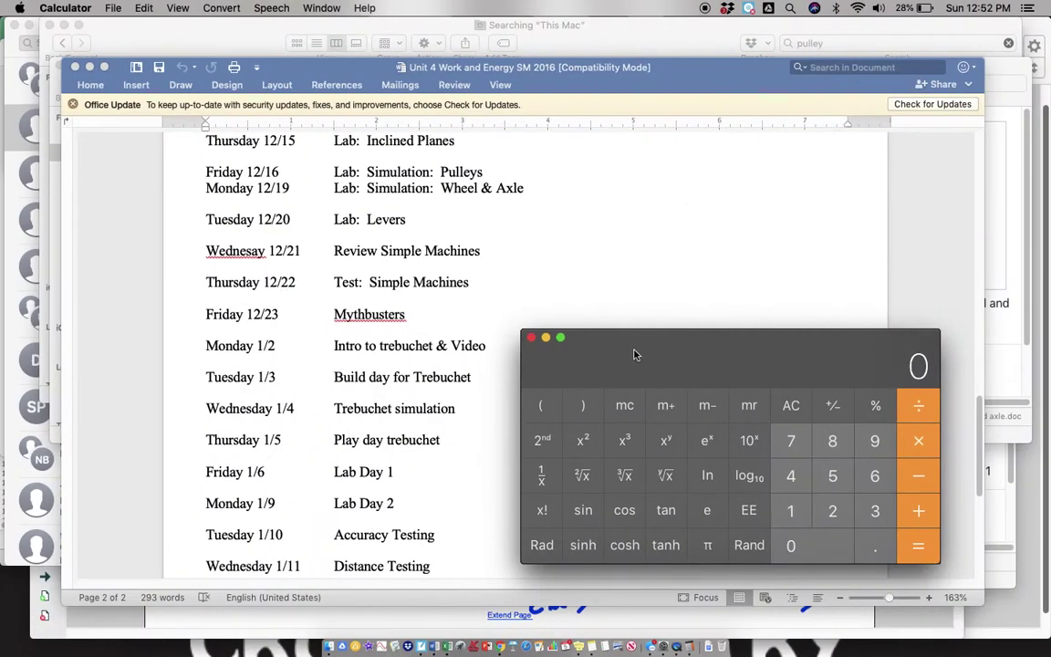
click(832, 475)
click(791, 441)
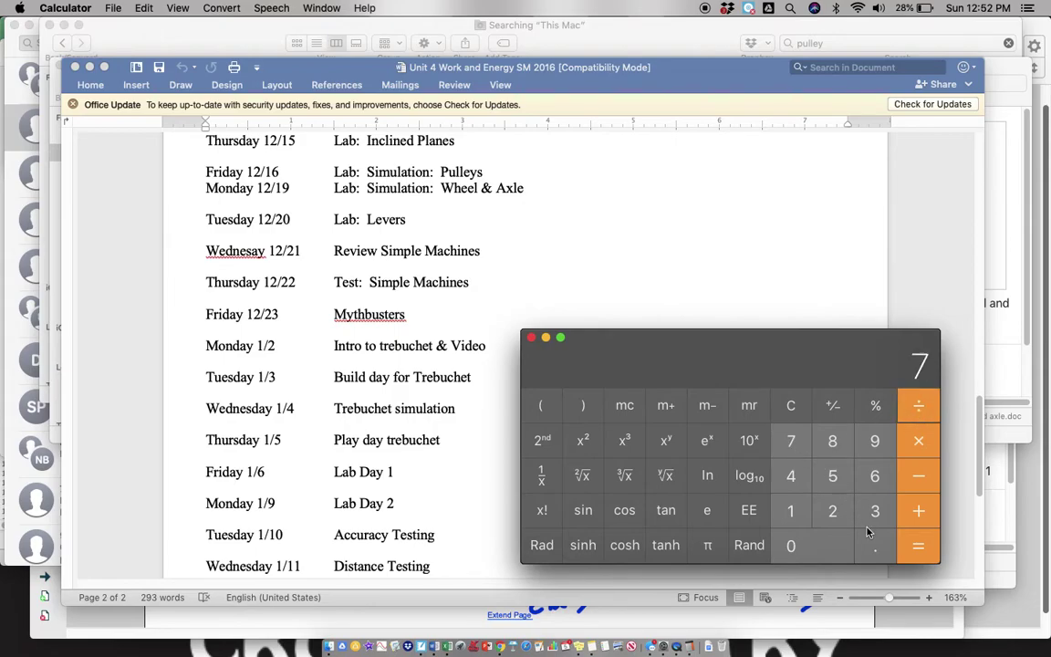
click(874, 544)
click(875, 510)
click(790, 441)
click(832, 475)
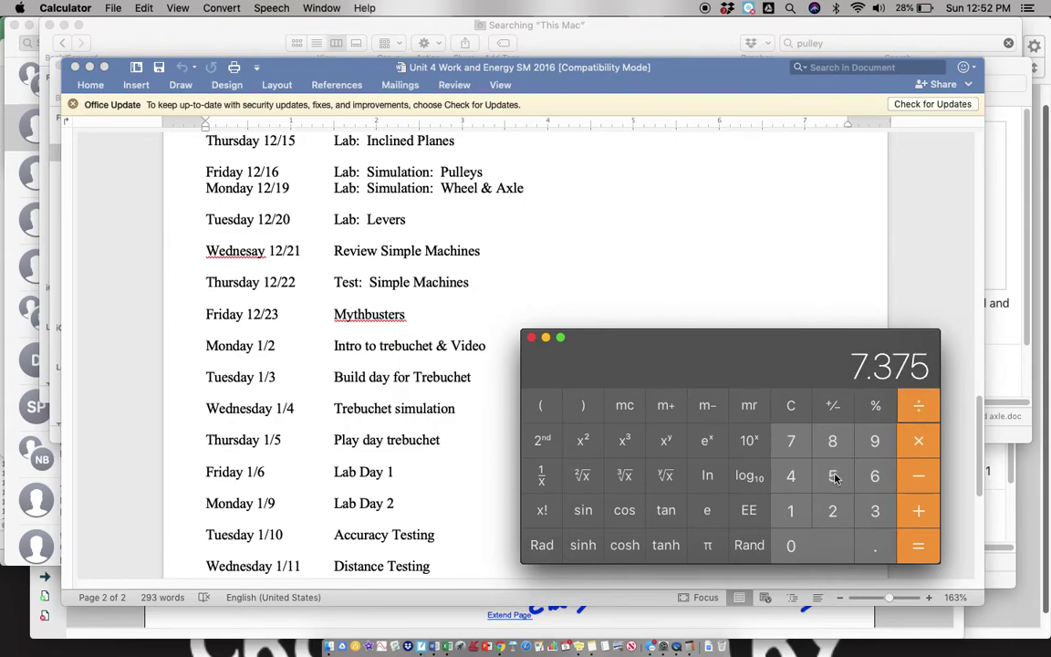
click(918, 545)
Step: Replace the fraction in row 1's AMA cell with .667
key(ctrl+Right)
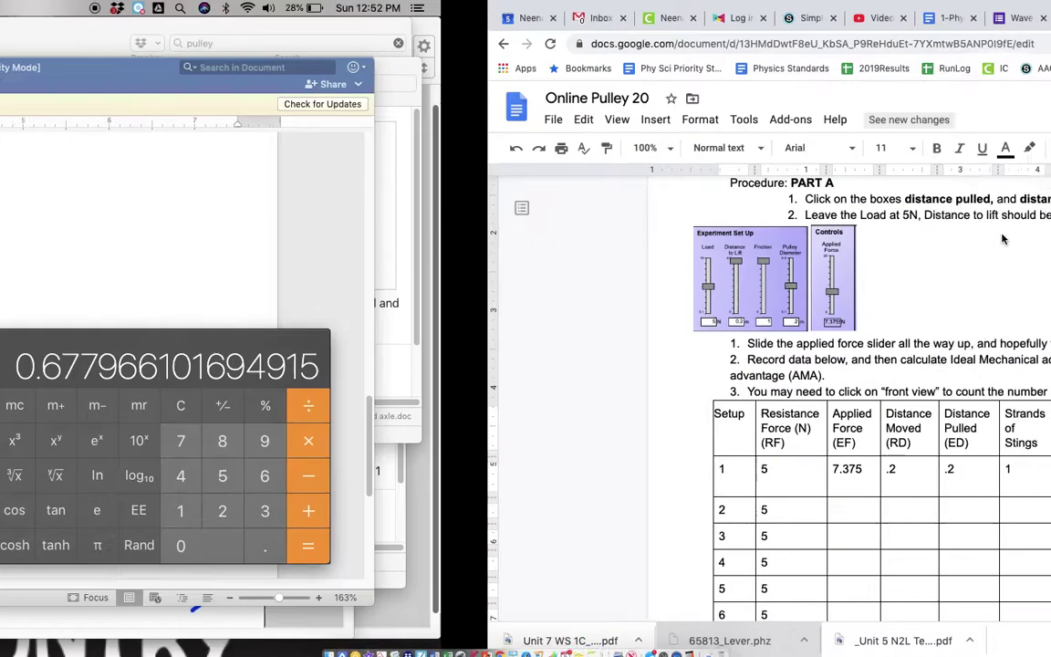
key(BackSpace)
key(BackSpace)
key(BackSpace)
key(BackSpace)
key(BackSpace)
key(BackSpace)
key(BackSpace)
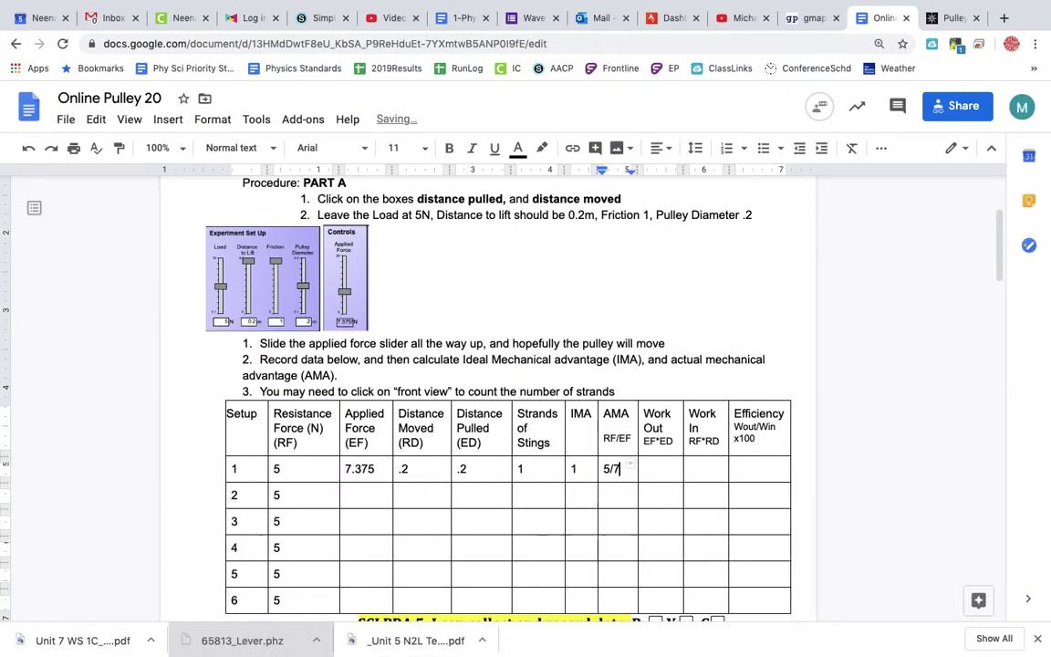
text(.667)
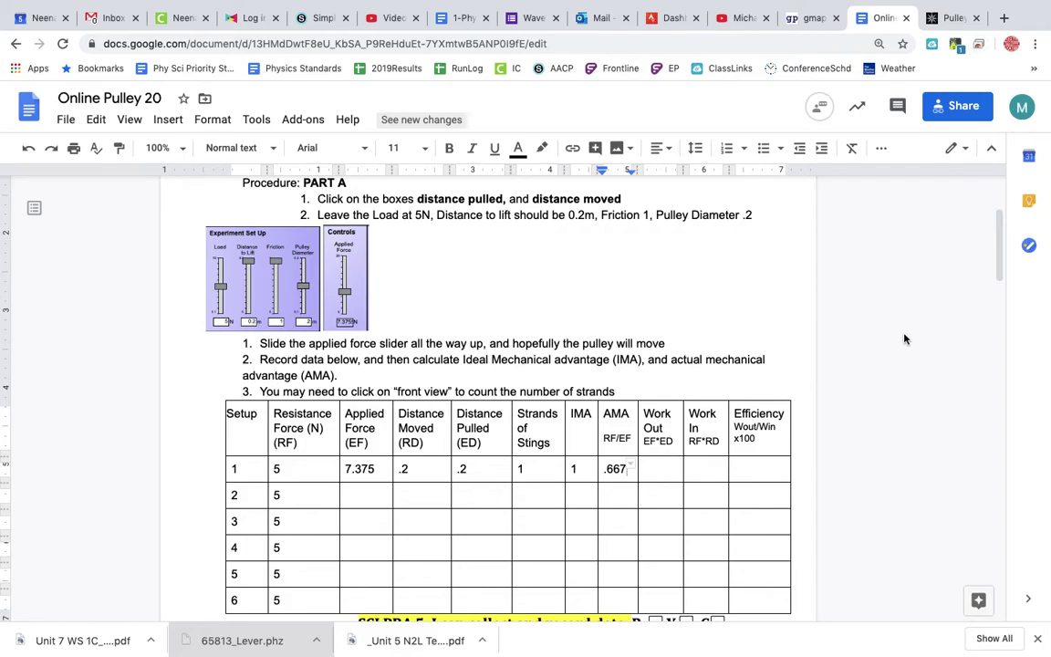
Step: Compute 7.375 × 0.2 = 1.475 in Calculator and enter it in row 1's Work Out cell
key(super+Tab)
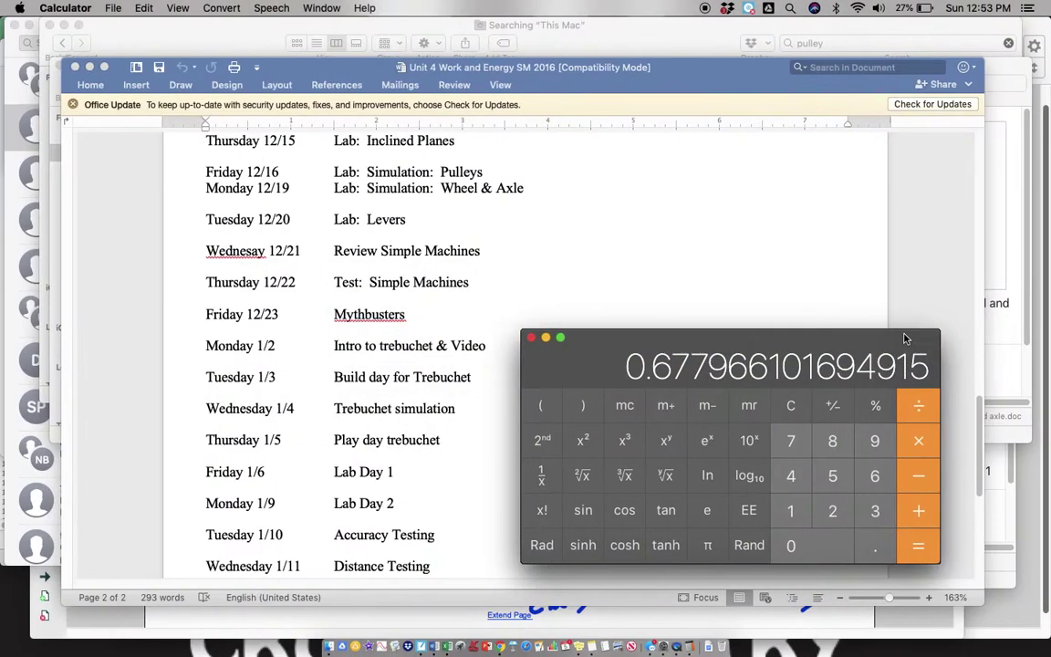
click(791, 404)
text(7)
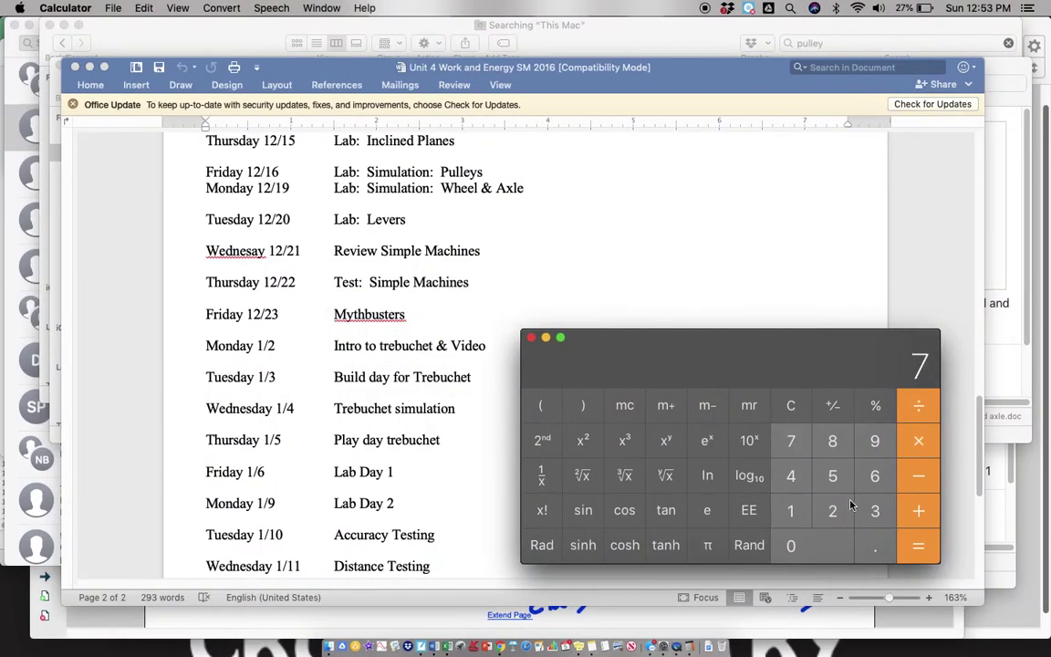
text(.375*.2)
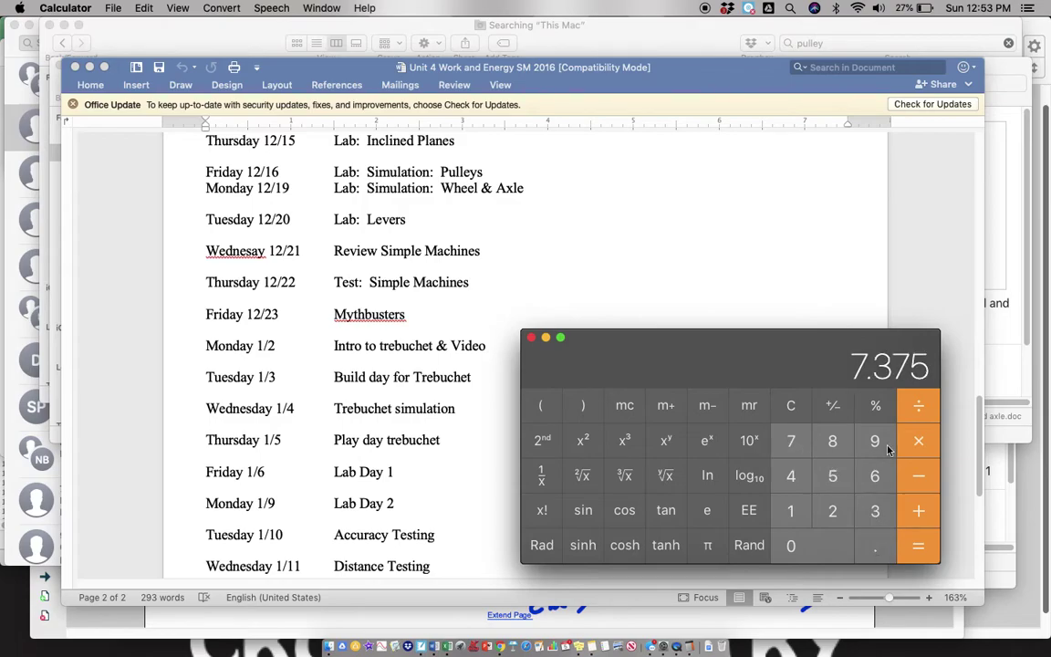
click(918, 540)
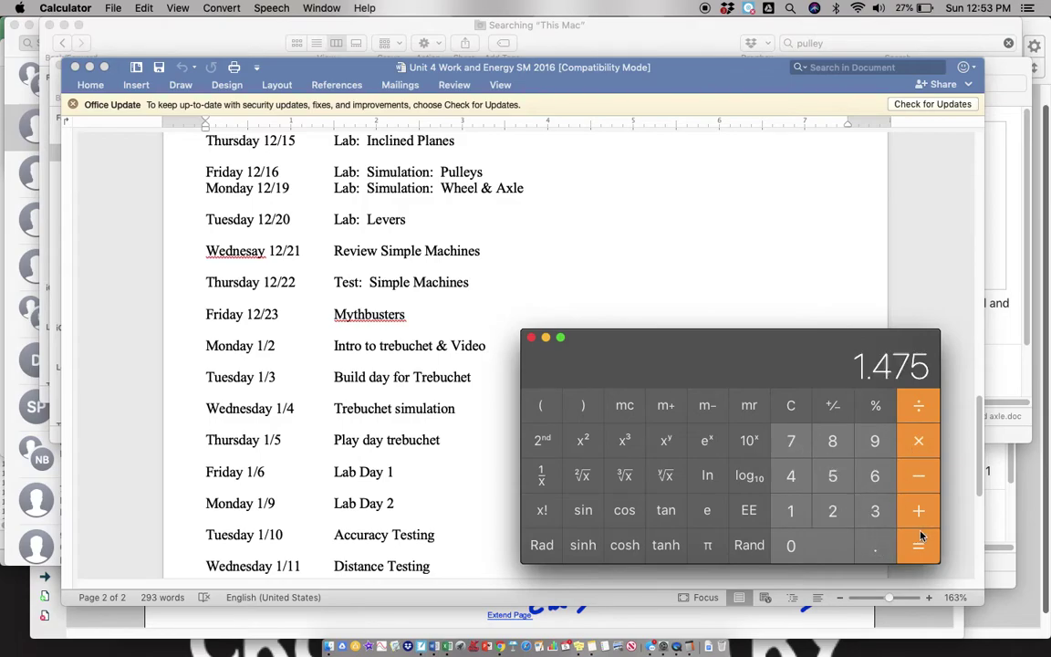
key(ctrl+Right)
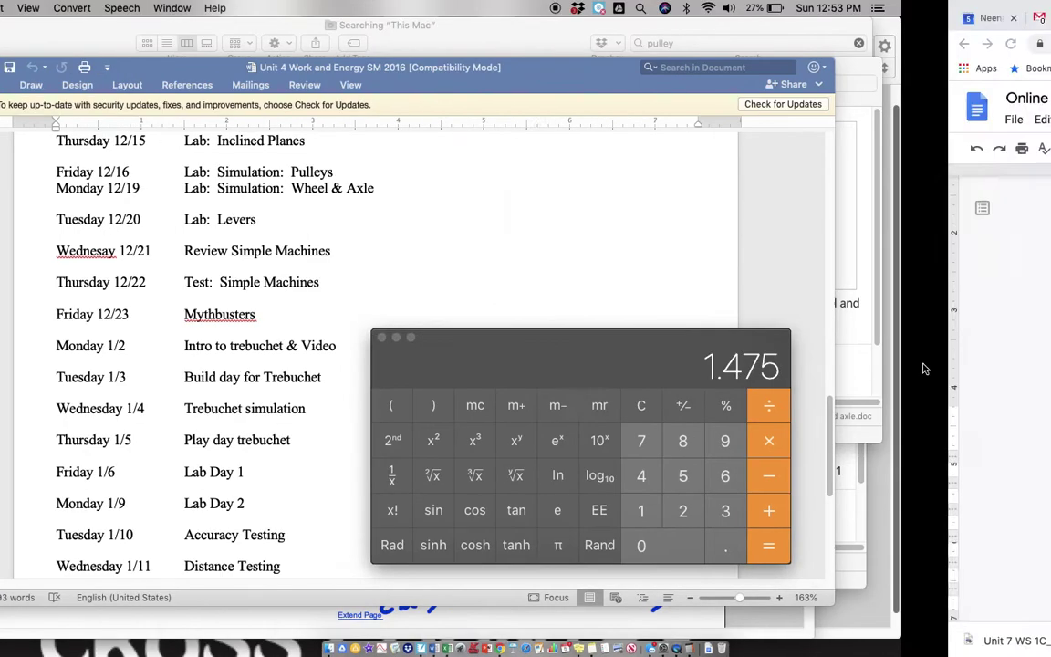
click(655, 470)
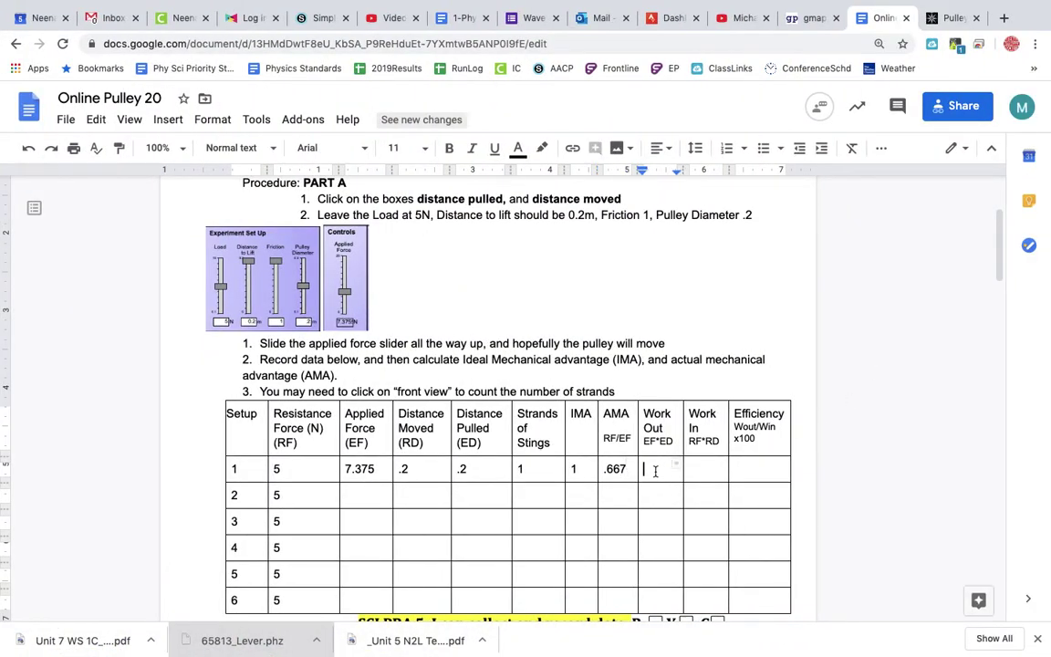
text(1.475)
Step: Glance at the pulley simulation, then compute work in as 5 × 0.2 = 1 in Calculator
click(951, 20)
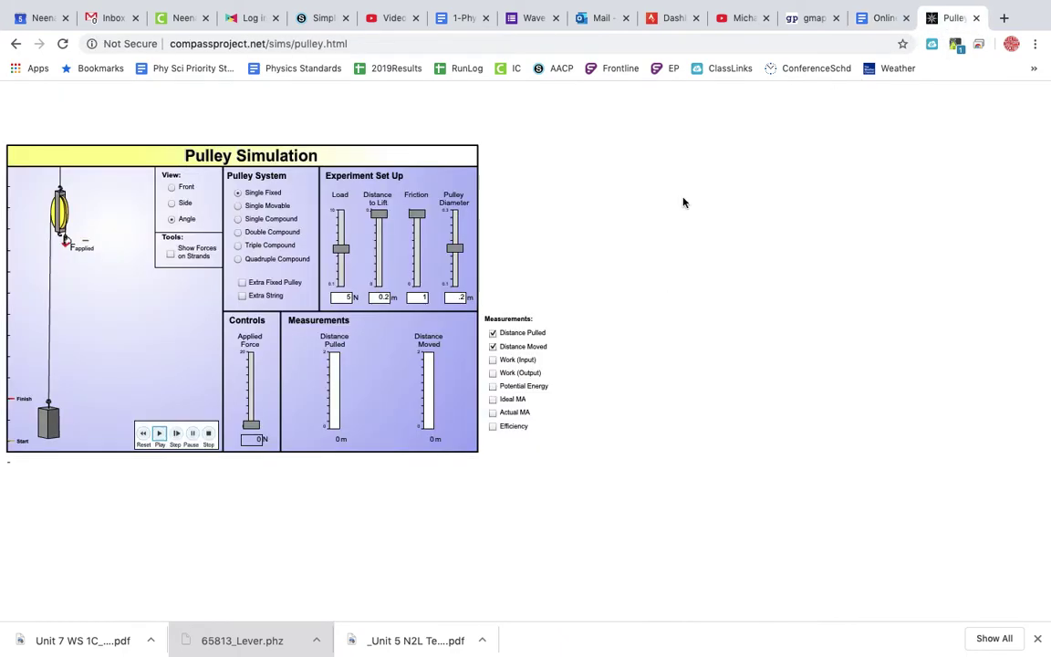
click(877, 20)
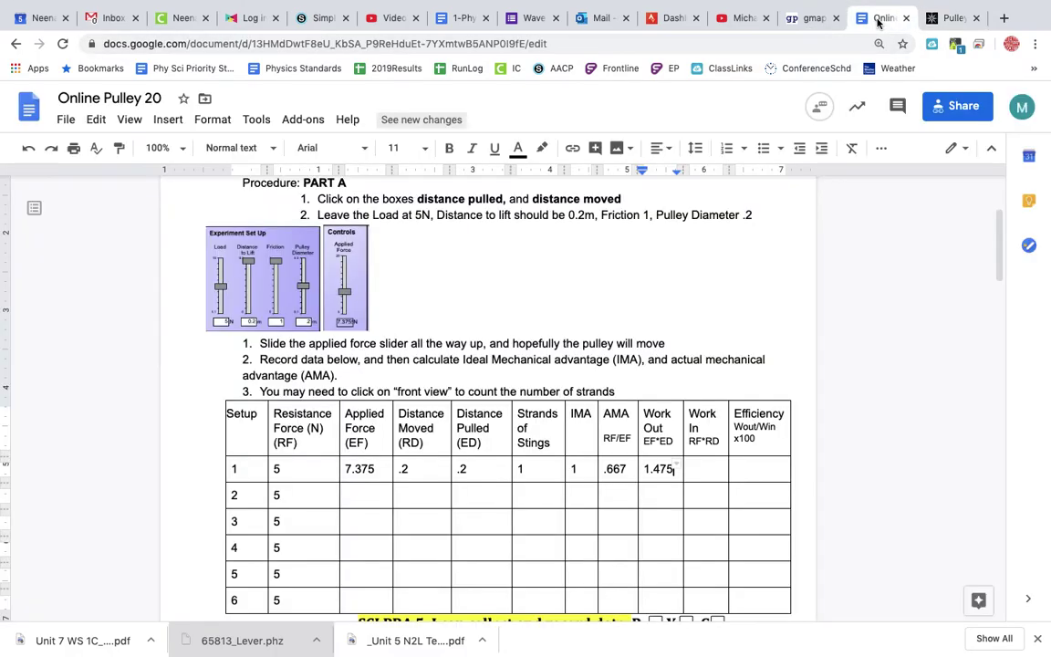
key(super+Tab)
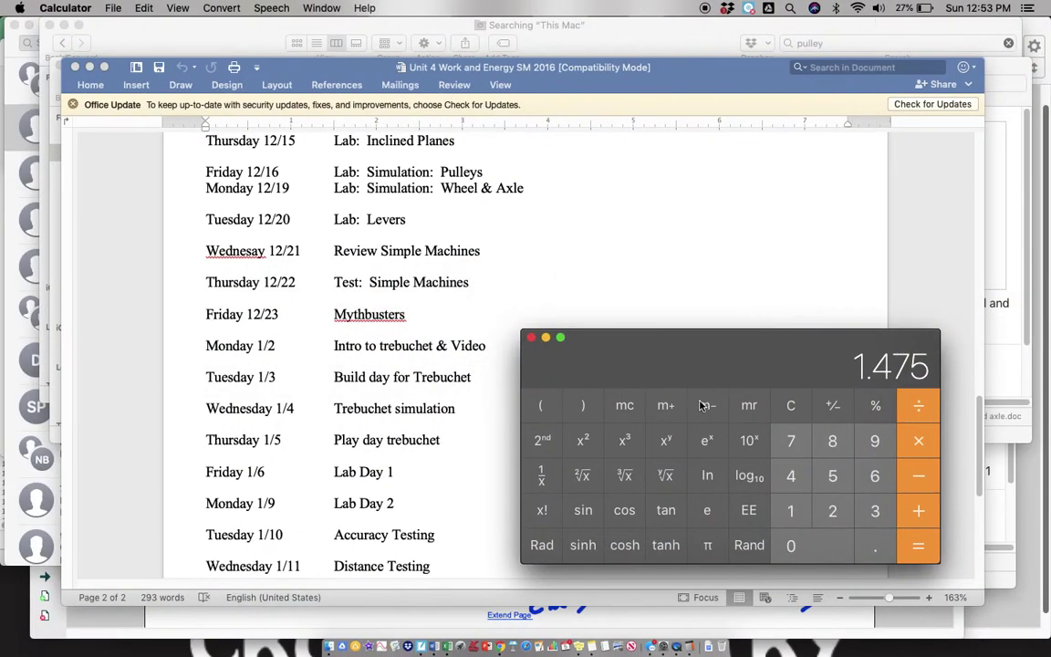
click(791, 405)
click(832, 476)
click(917, 440)
click(874, 545)
click(832, 510)
click(918, 544)
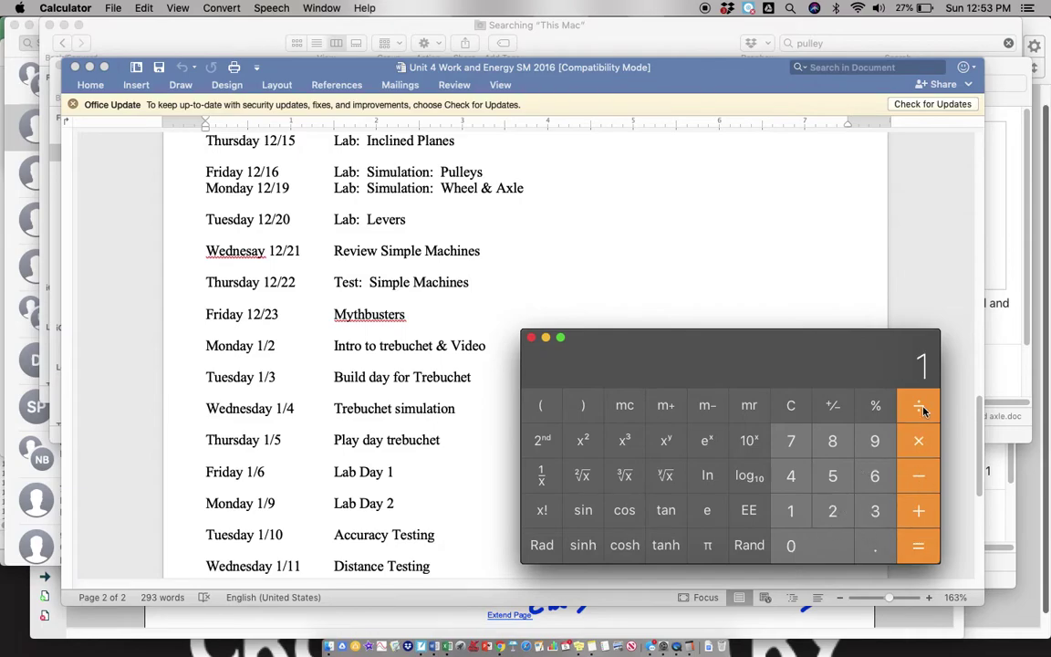
key(super+Tab)
Step: Enter 1 in row 1's Work In cell and leave Efficiency empty after a trial 1.474/1 entry
click(696, 474)
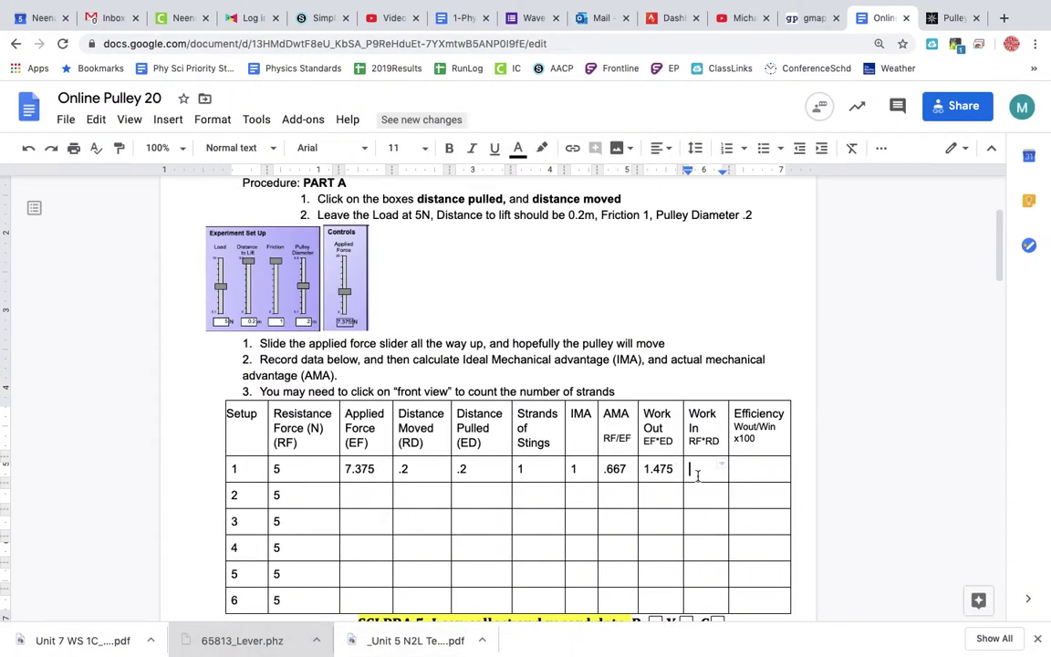
text(1)
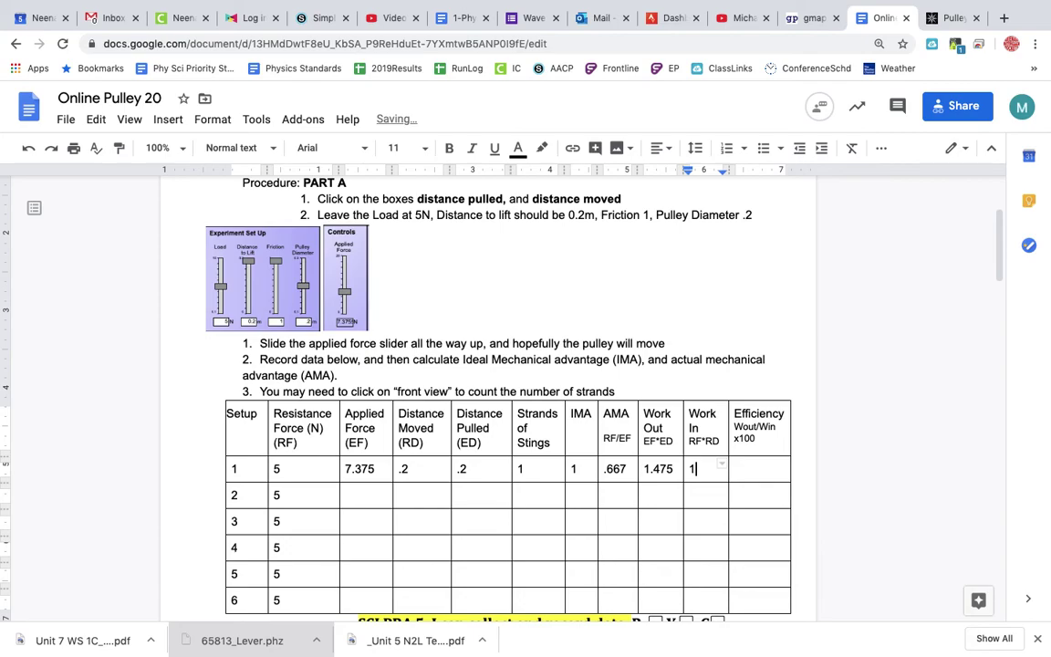
click(738, 469)
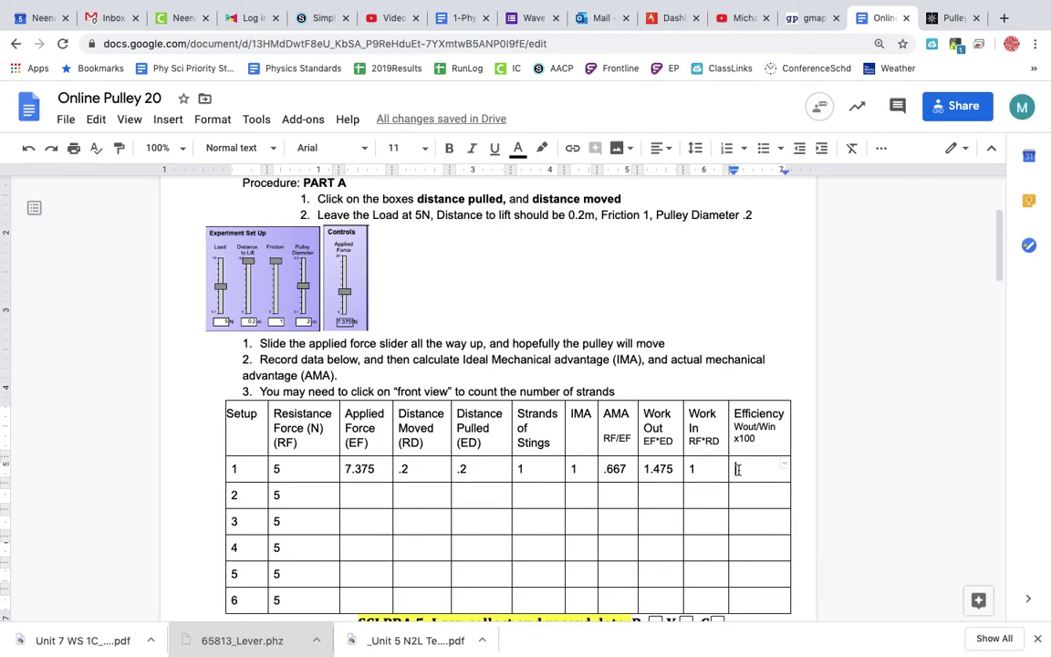
text(1.474)
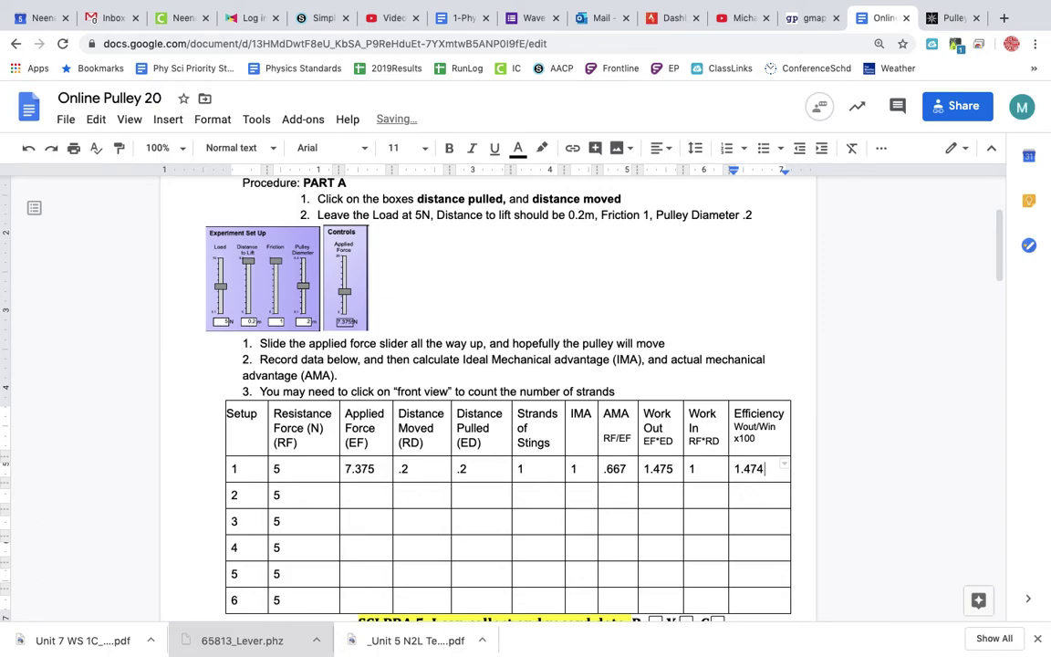
text(/1)
key(XF86MonBrightnessUp)
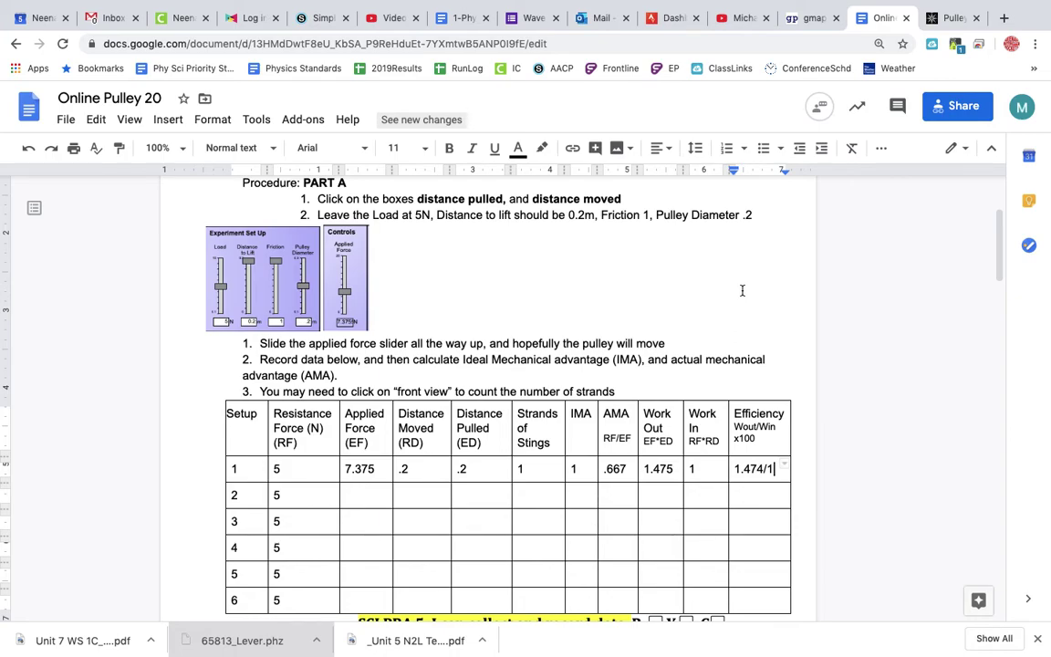
key(BackSpace)
key(BackSpace)
key(BackSpace)
key(BackSpace)
key(BackSpace)
key(BackSpace)
key(BackSpace)
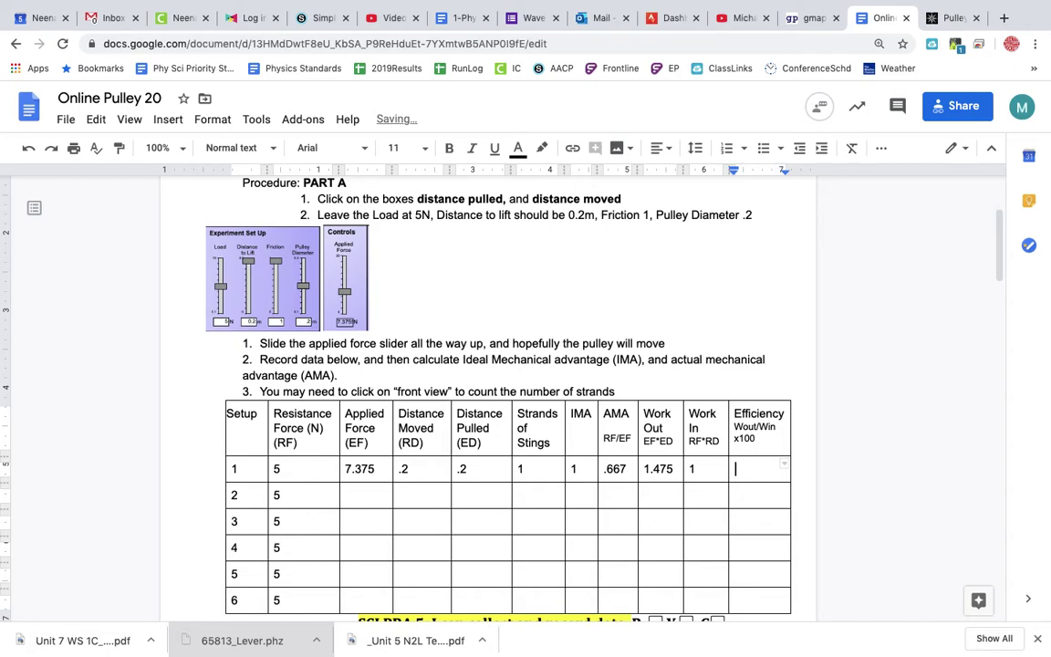
text(1)
key(BackSpace)
Step: Multiply 1.475 × 100 in Calculator and enter 147.4% as row 1's efficiency
key(super+Tab)
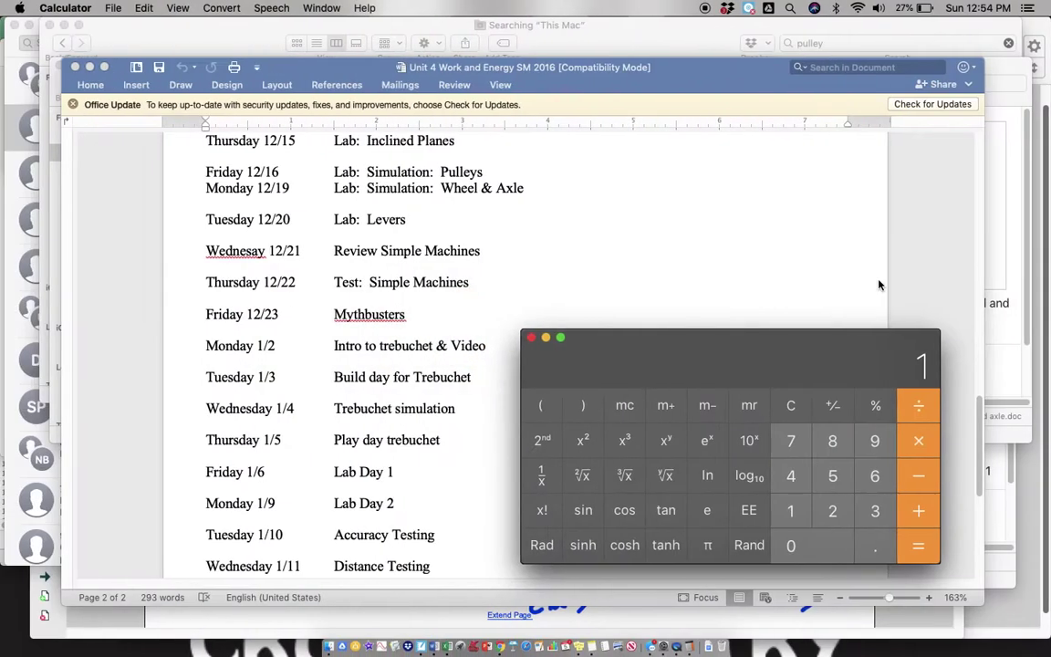
click(790, 405)
click(790, 509)
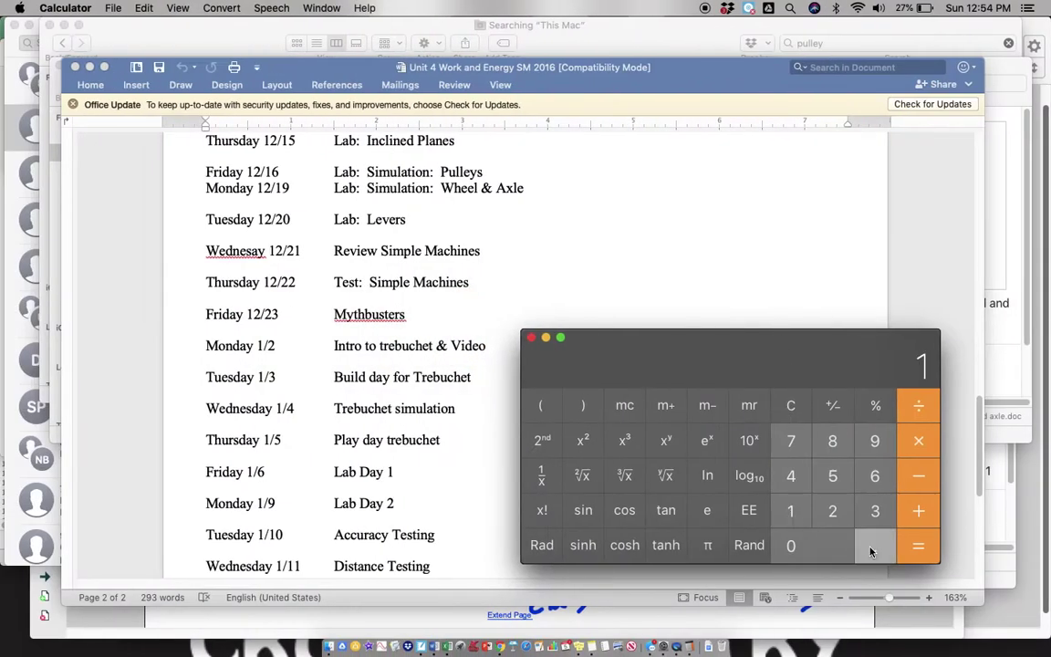
click(870, 545)
click(792, 475)
click(791, 440)
click(832, 475)
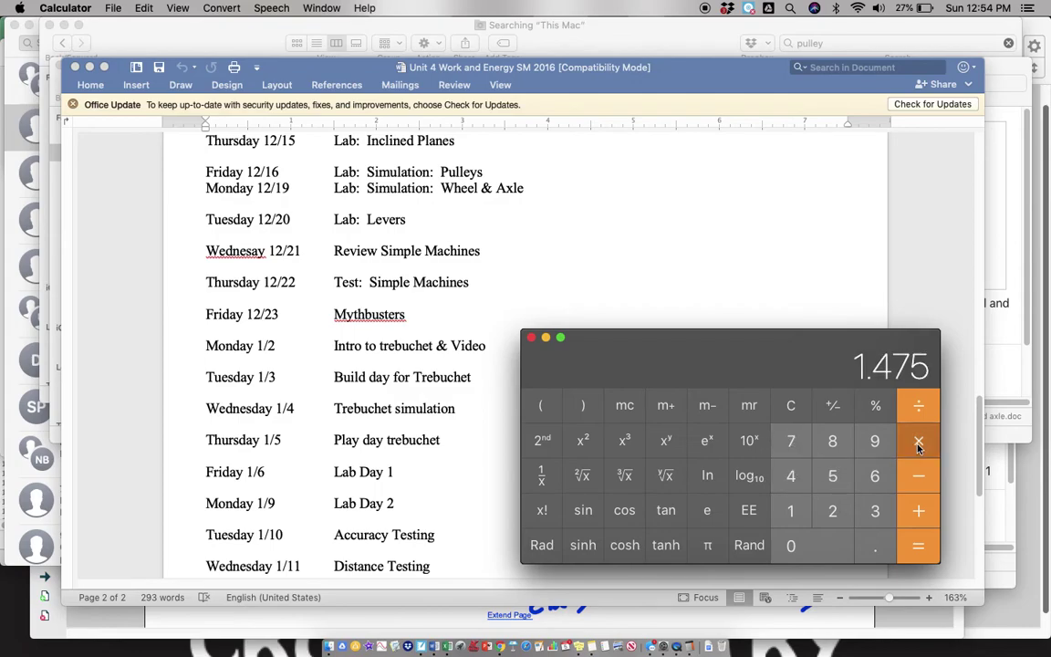
key(asterisk)
click(790, 509)
click(790, 545)
click(790, 544)
click(917, 544)
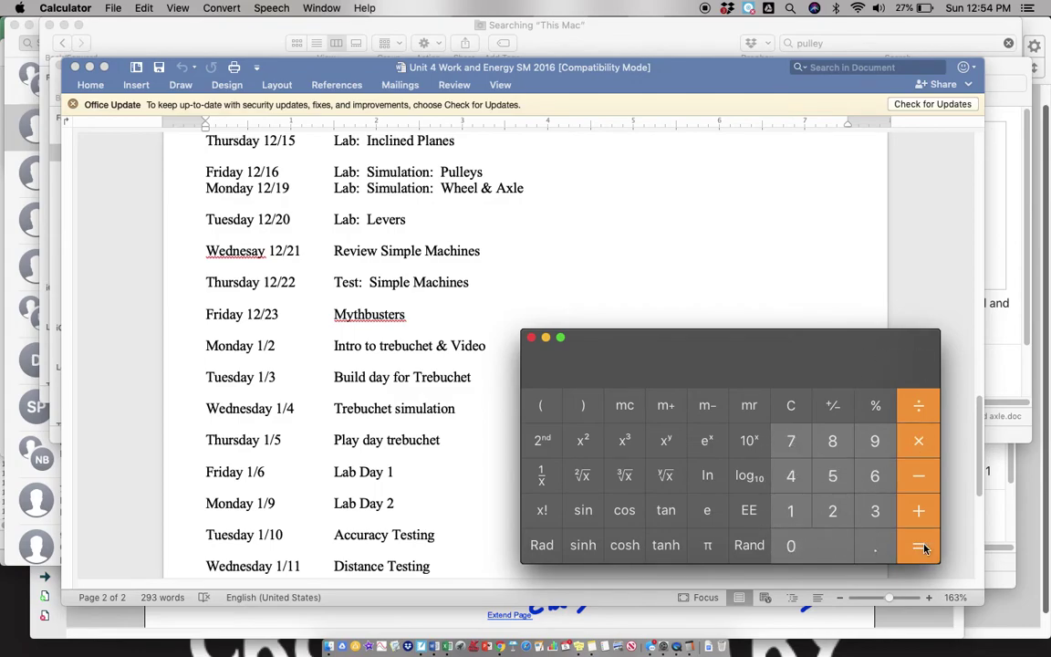
key(ctrl+Right)
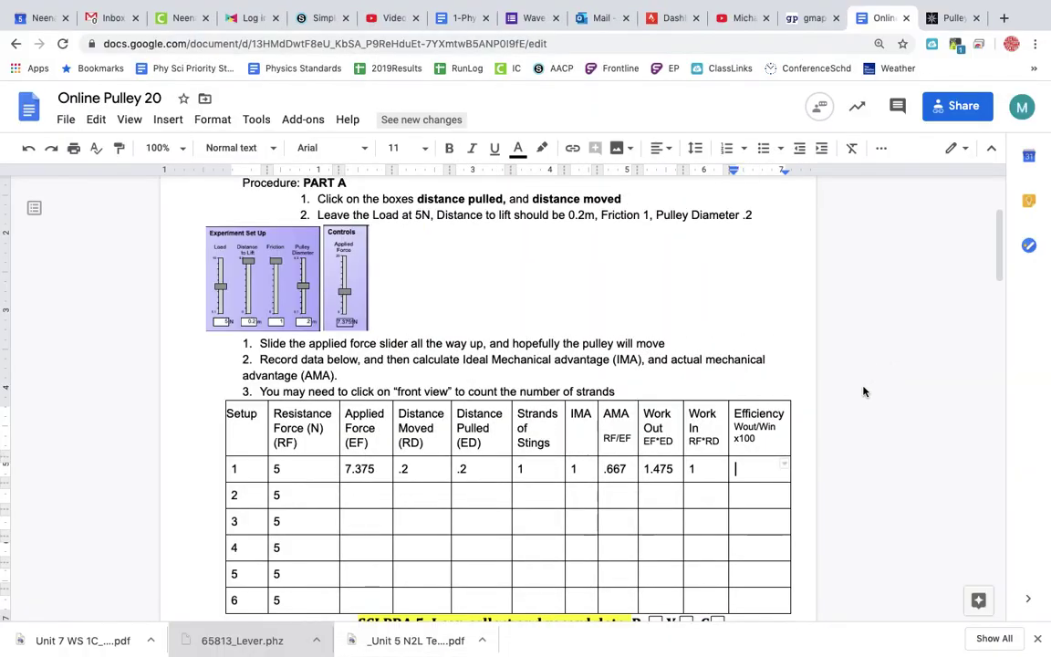
text(147)
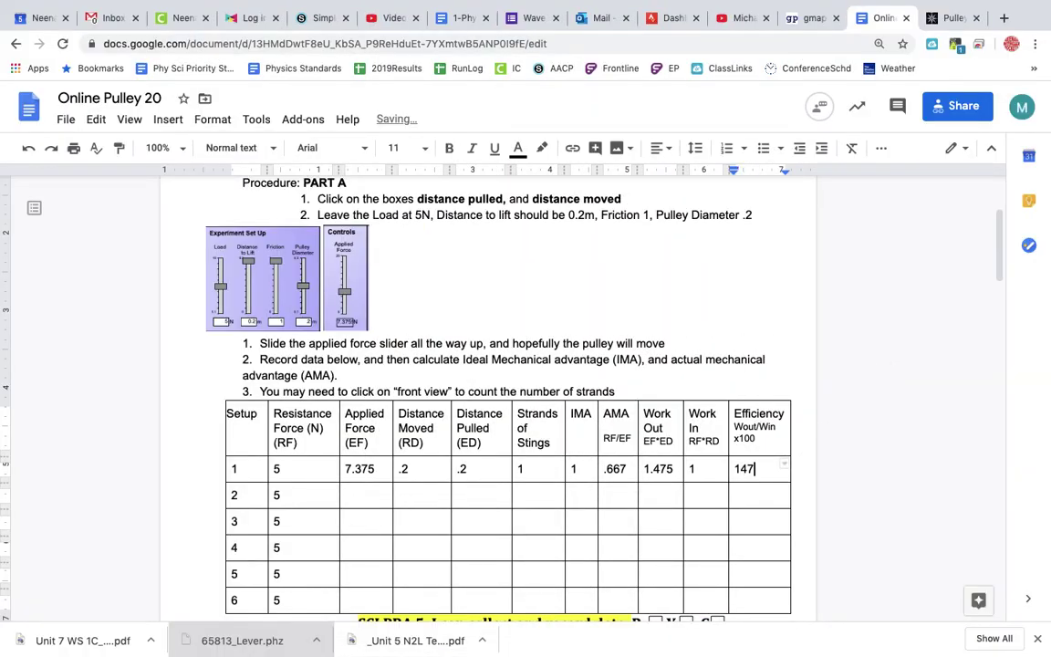
text(.4%)
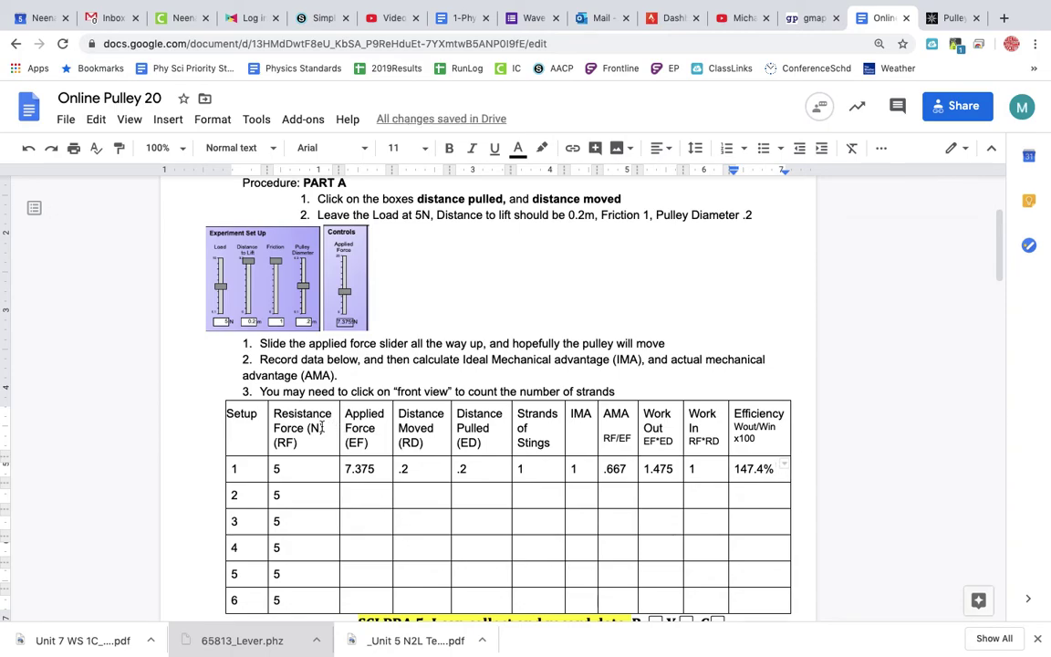
Step: Run the simulation with a single movable pulley at 3.637 N applied force, then return to the worksheet
scroll(992, 265, down, 3)
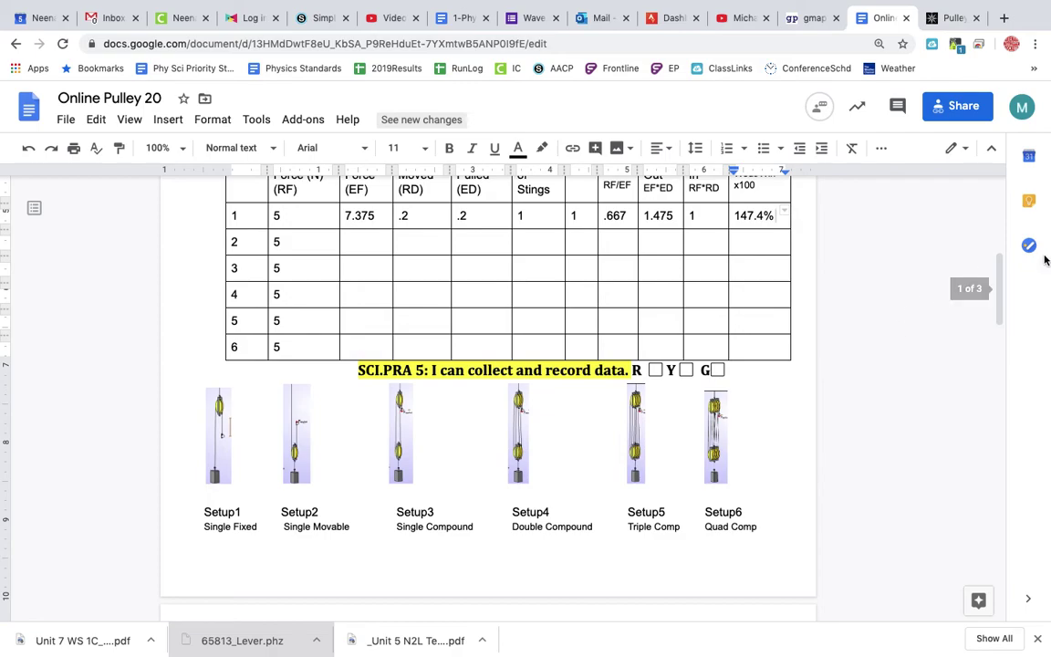
scroll(1000, 273, up, 3)
scroll(998, 259, up, 1)
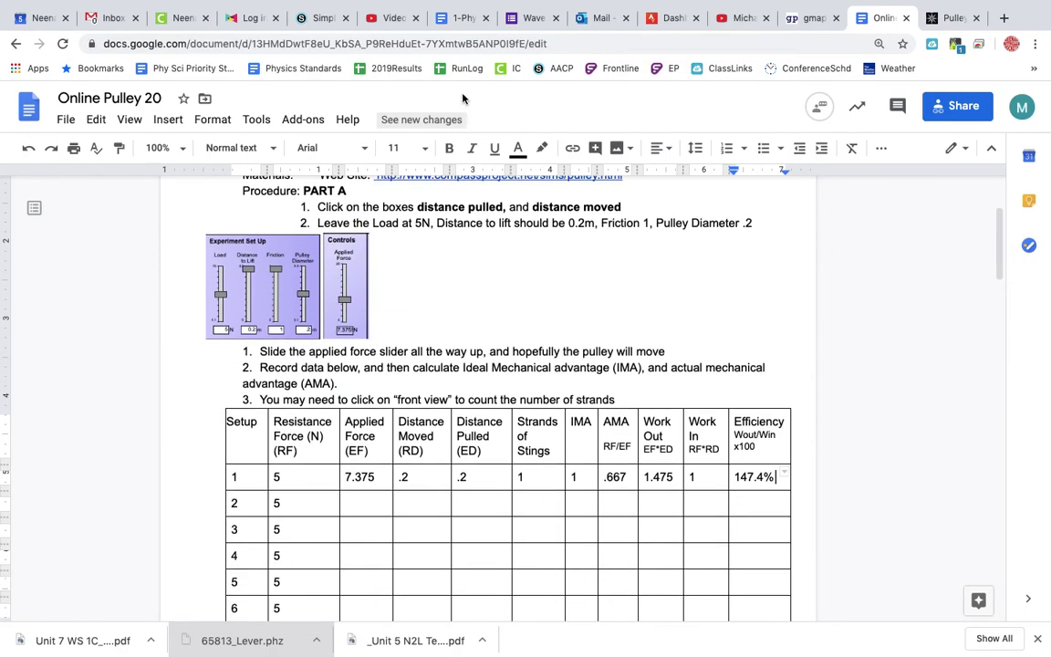
click(968, 19)
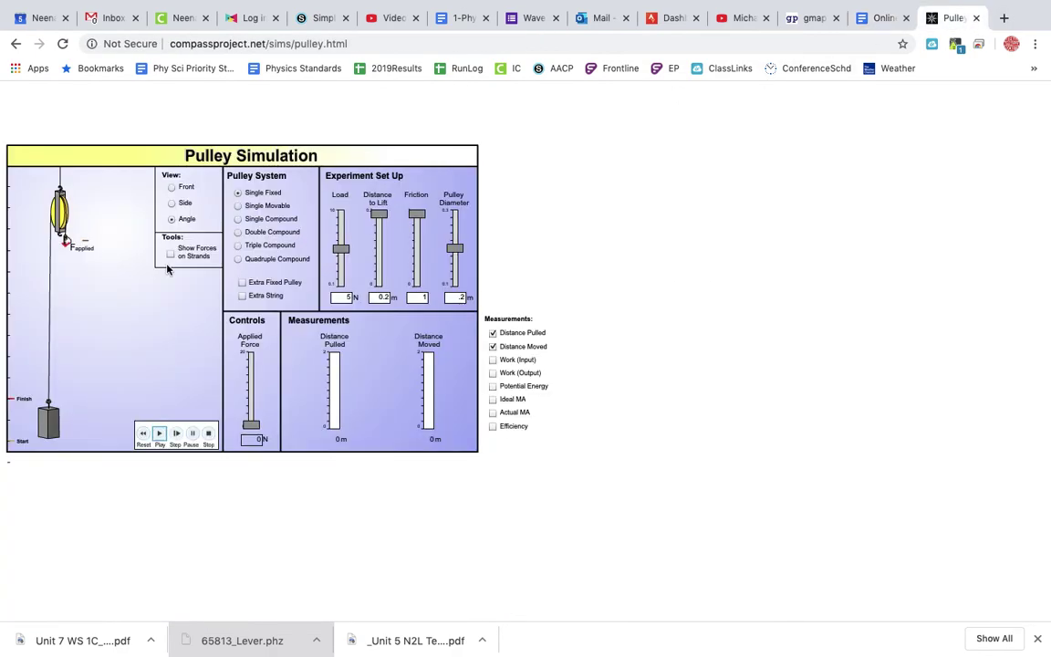
click(238, 206)
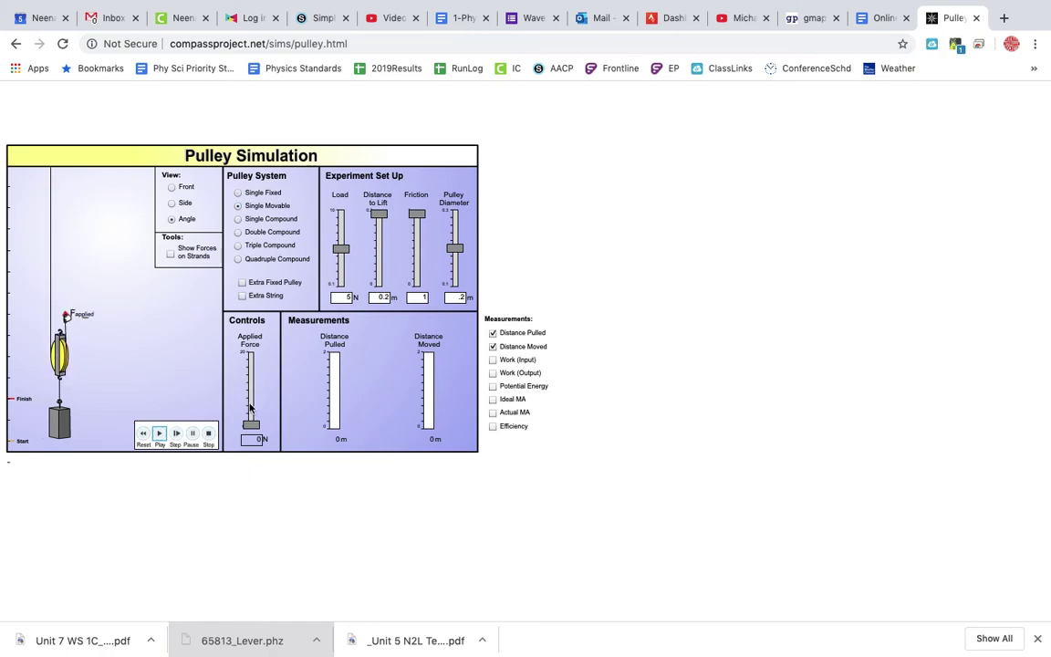
drag(230, 391, 228, 376)
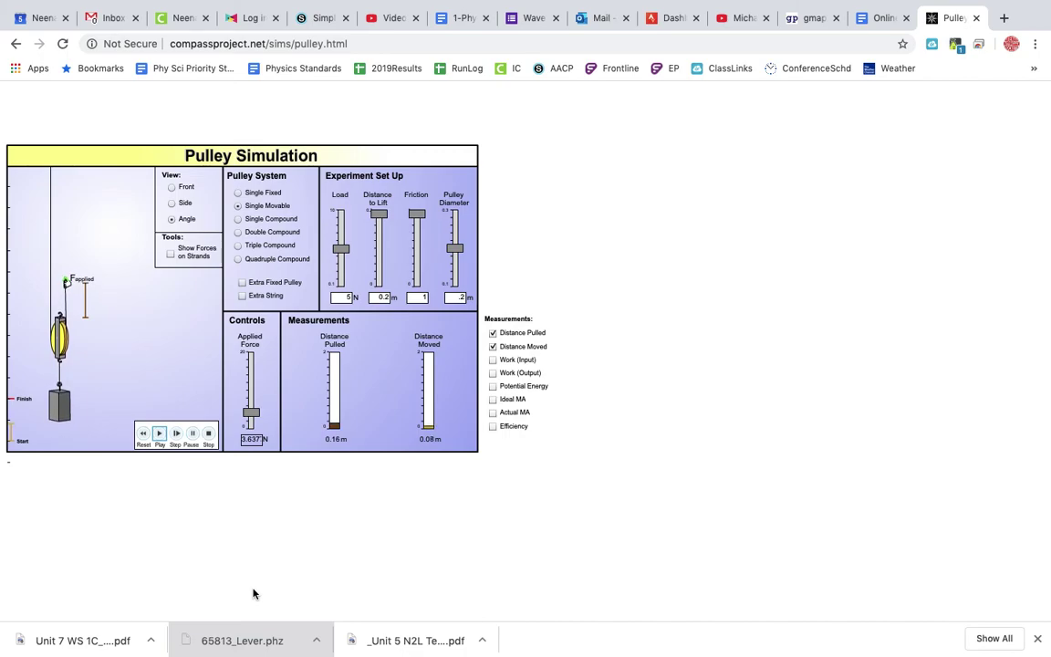
click(874, 20)
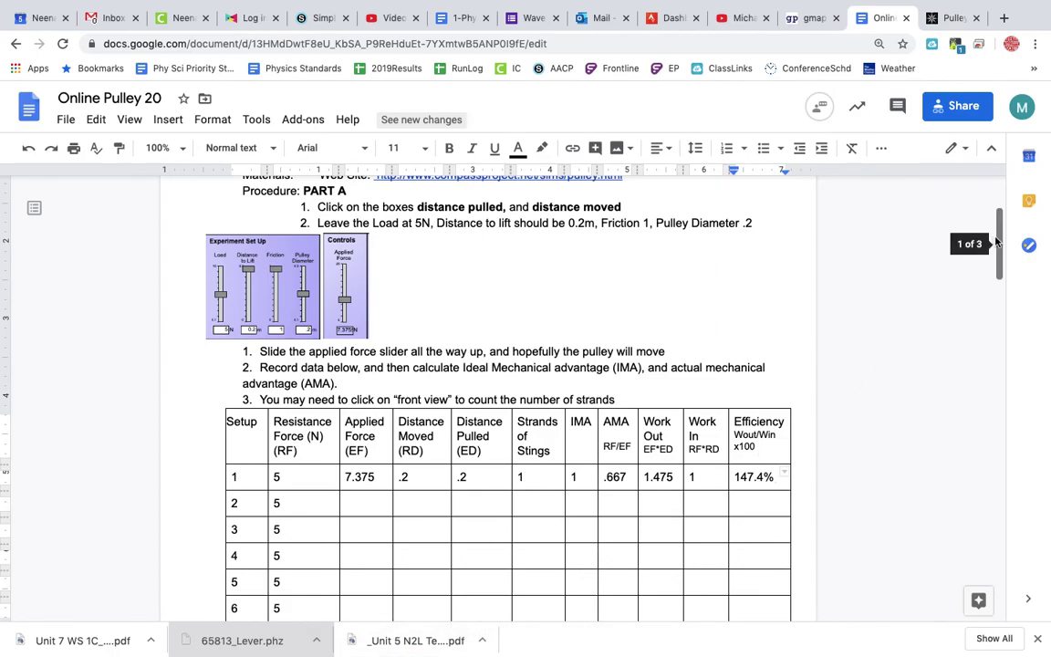
drag(998, 242, 1001, 213)
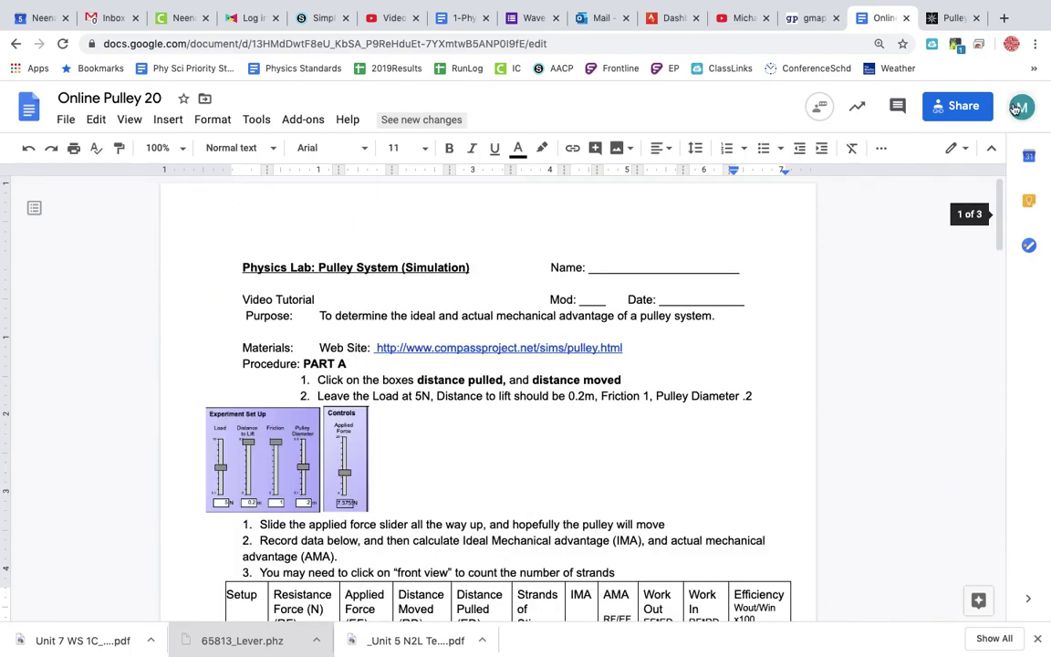
mouse_move(574, 4)
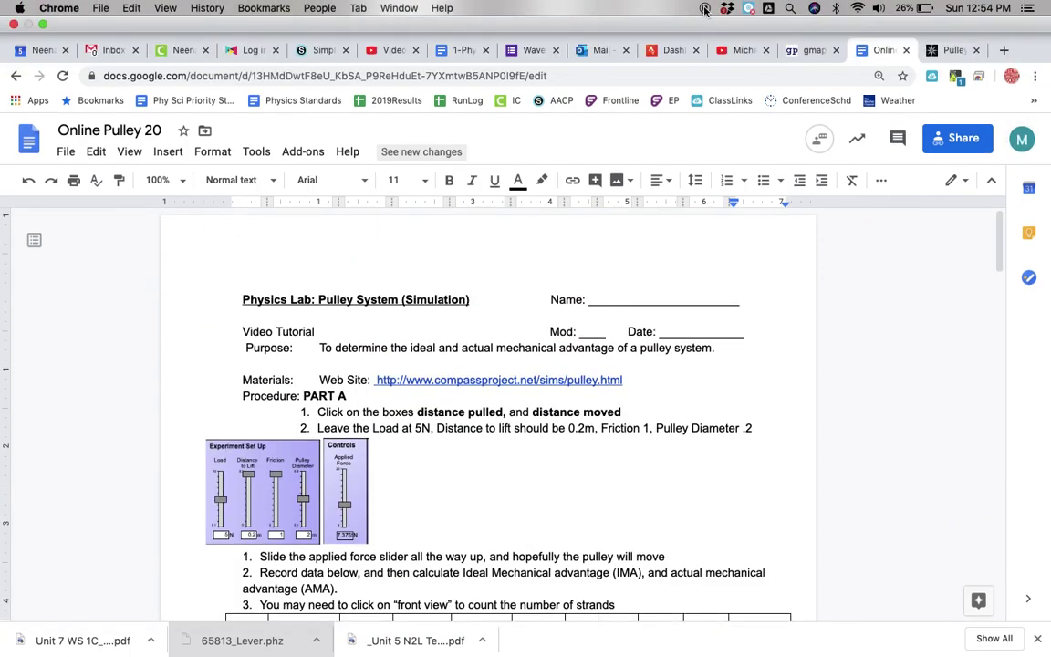